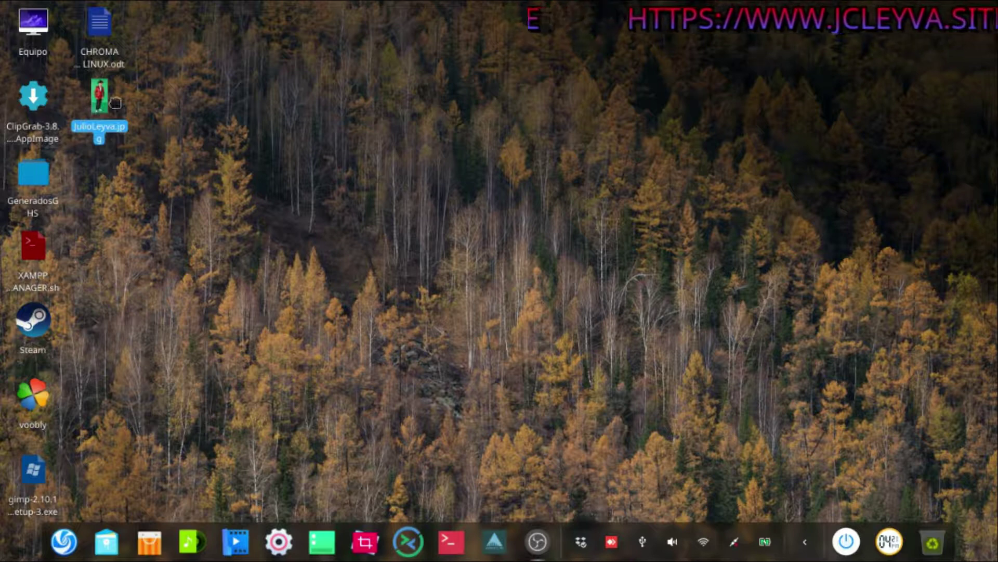
pyautogui.moveTo(102, 104); pyautogui.dragTo(368, 104)
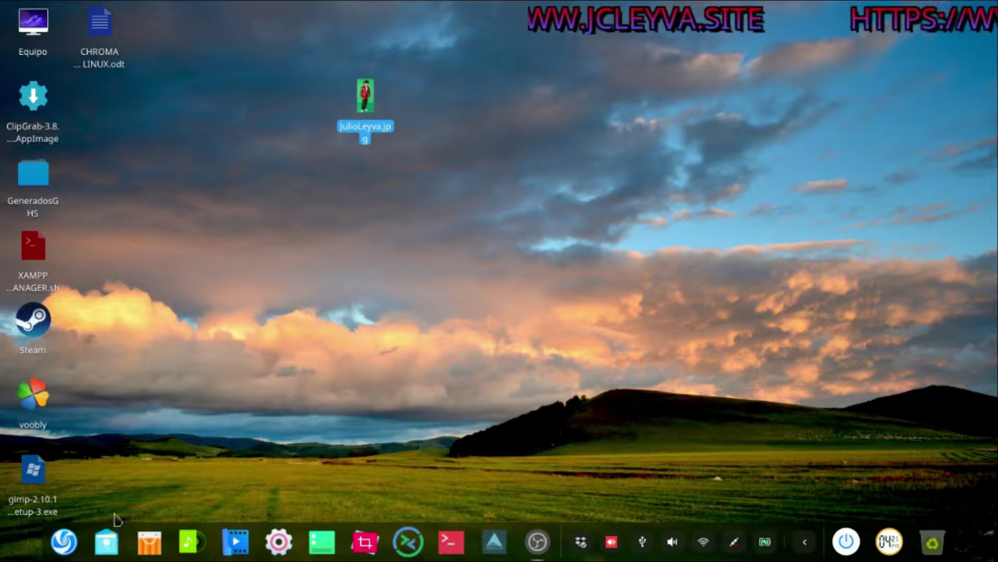
pyautogui.moveTo(363, 121); pyautogui.dragTo(629, 120)
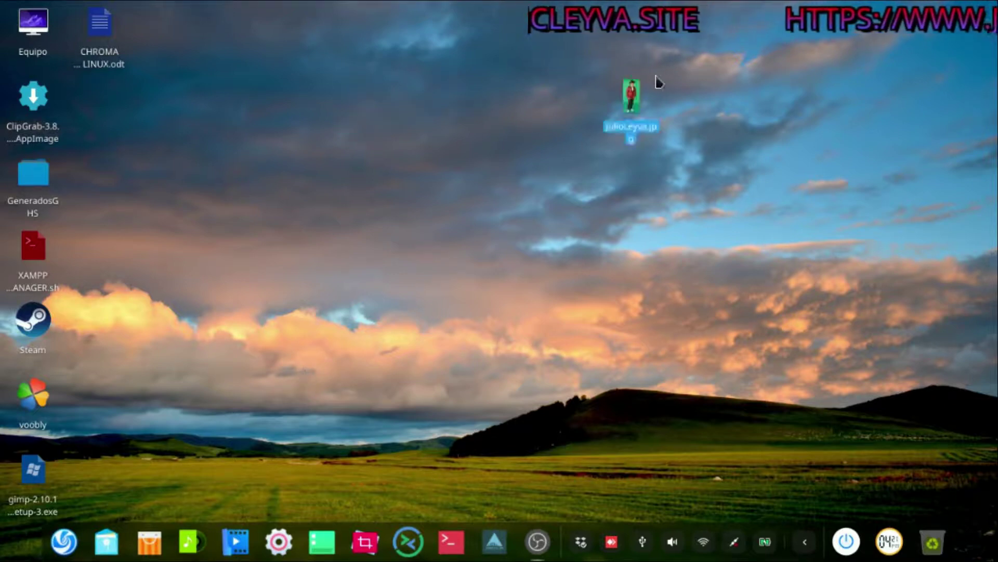
pyautogui.moveTo(33, 471)
pyautogui.mouseDown()
pyautogui.moveTo(111, 123)
pyautogui.moveTo(287, 152)
pyautogui.mouseUp()
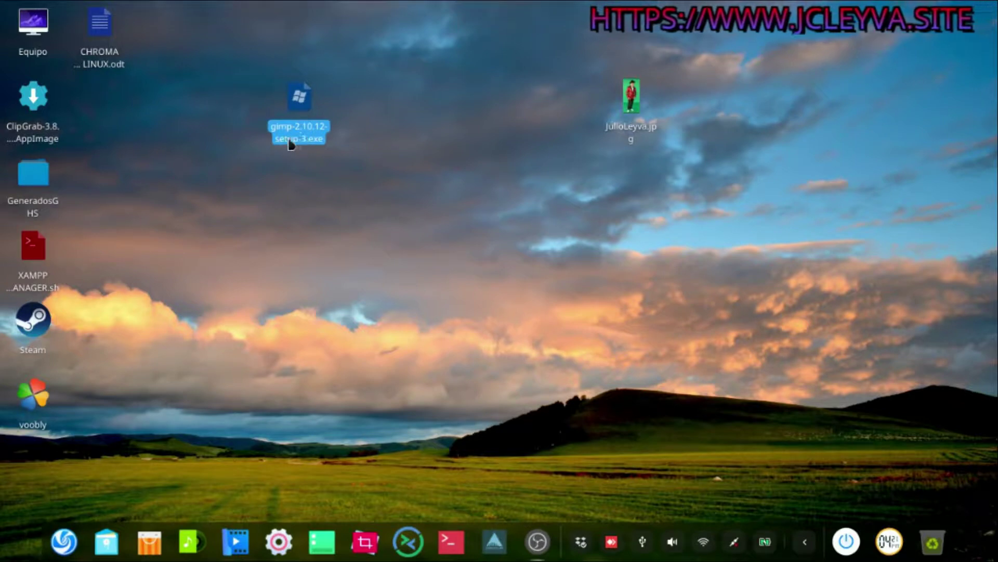
pyautogui.moveTo(245, 239); pyautogui.dragTo(385, 76)
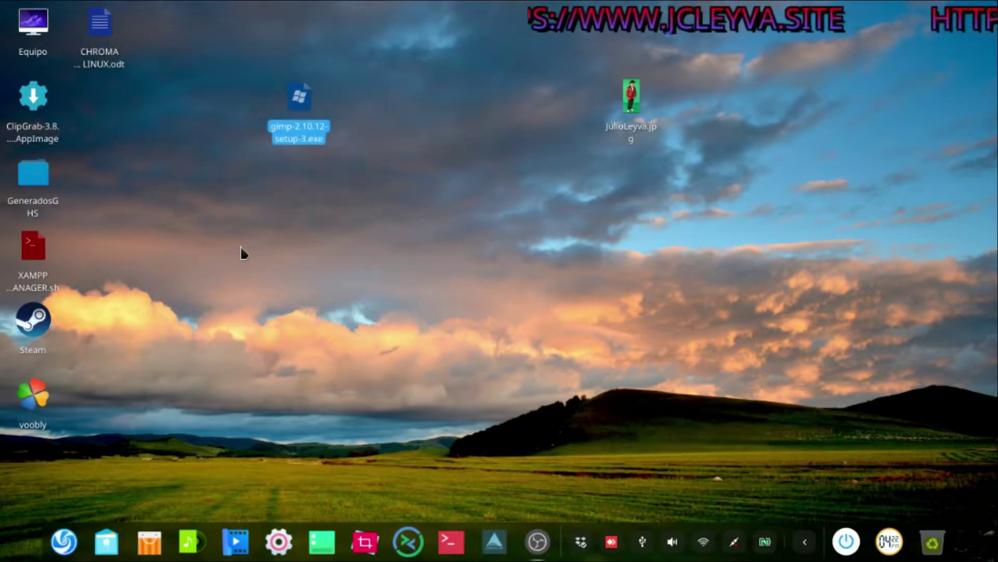
pyautogui.click(63, 542)
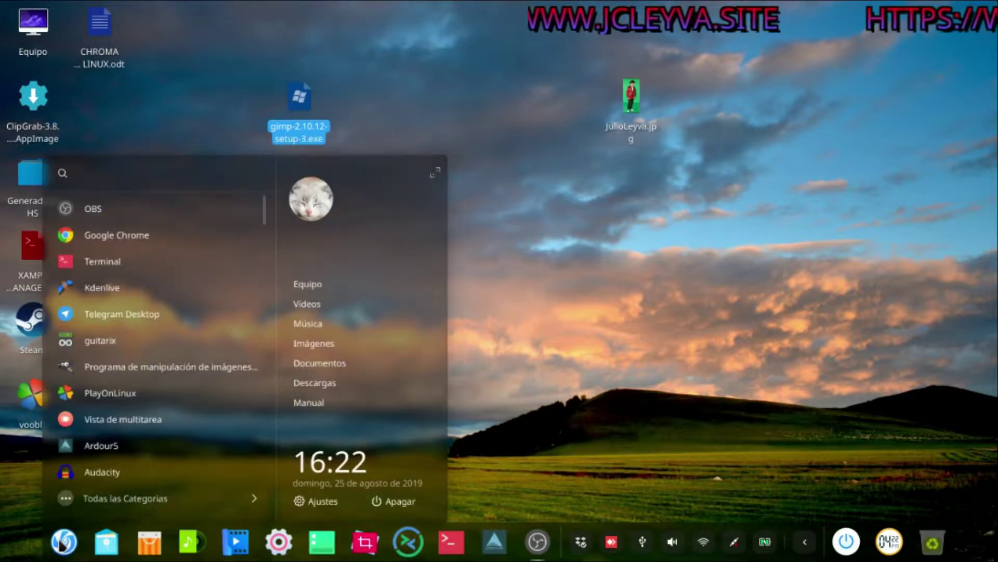
# Search the launcher for 'gim' and start the GIMP image manipulation program.
pyautogui.write('gim')
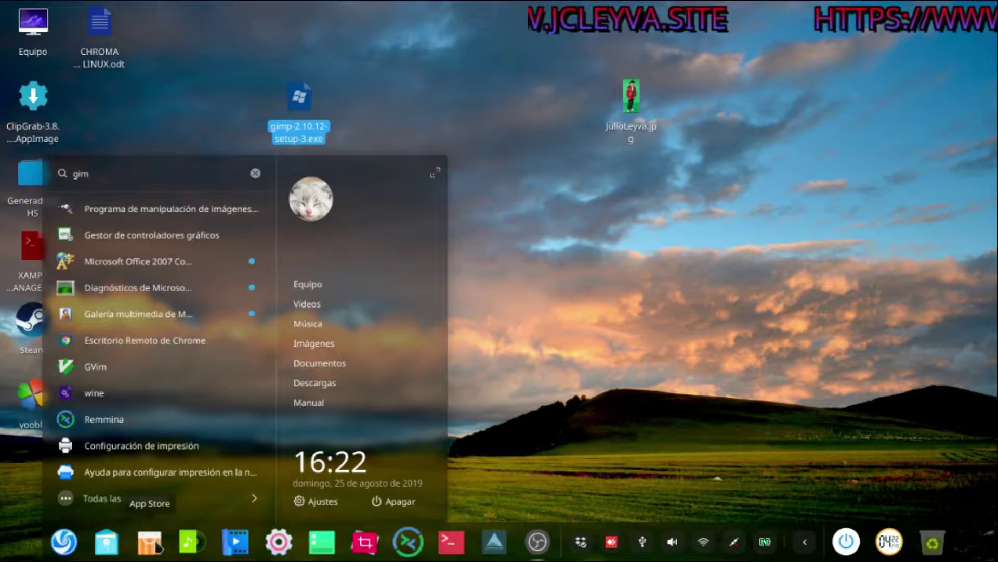
pyautogui.click(138, 212)
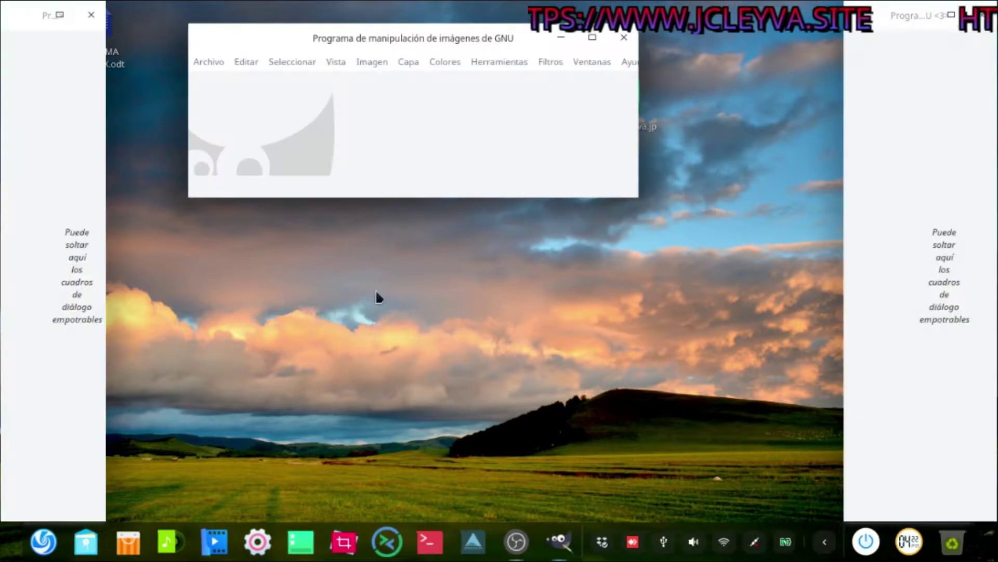
pyautogui.doubleClick(343, 38)
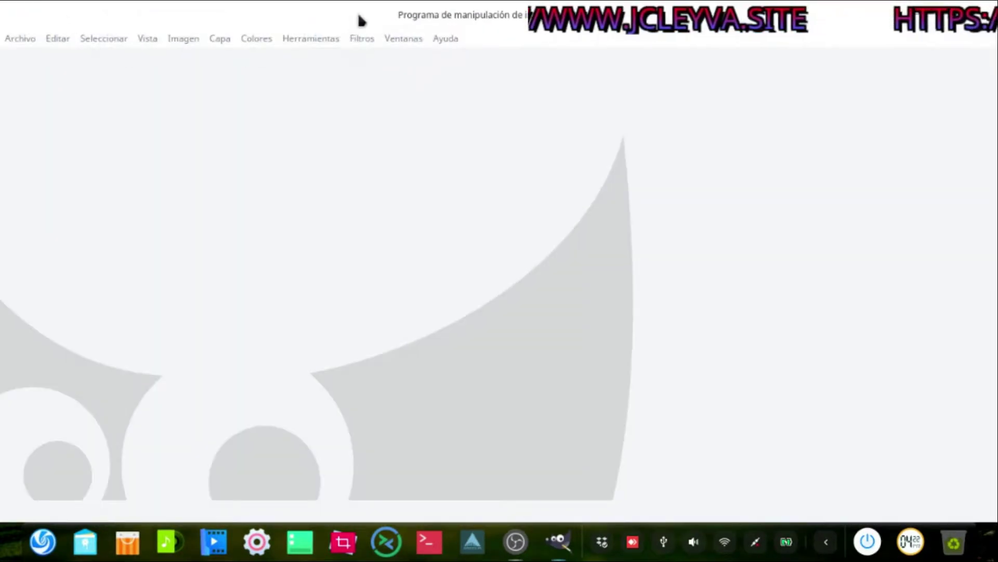
pyautogui.doubleClick(359, 20)
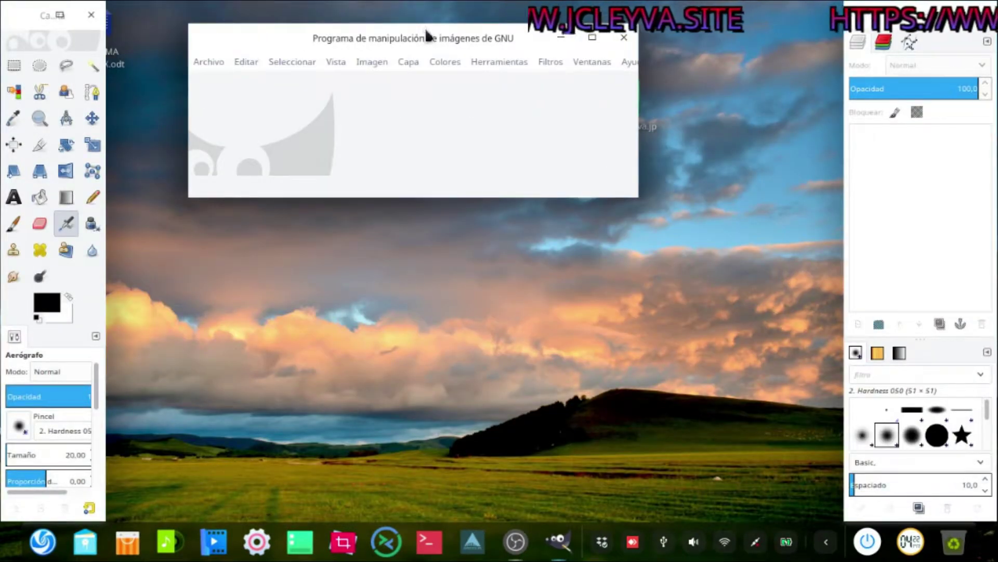
pyautogui.moveTo(428, 39); pyautogui.dragTo(422, 139)
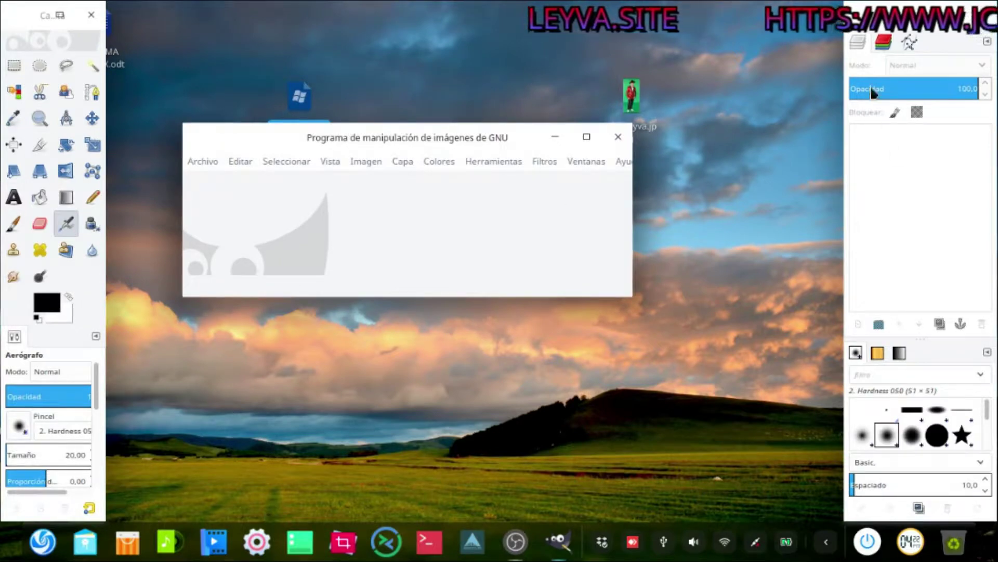
pyautogui.moveTo(493, 144); pyautogui.dragTo(483, 149)
pyautogui.moveTo(632, 97); pyautogui.dragTo(407, 238)
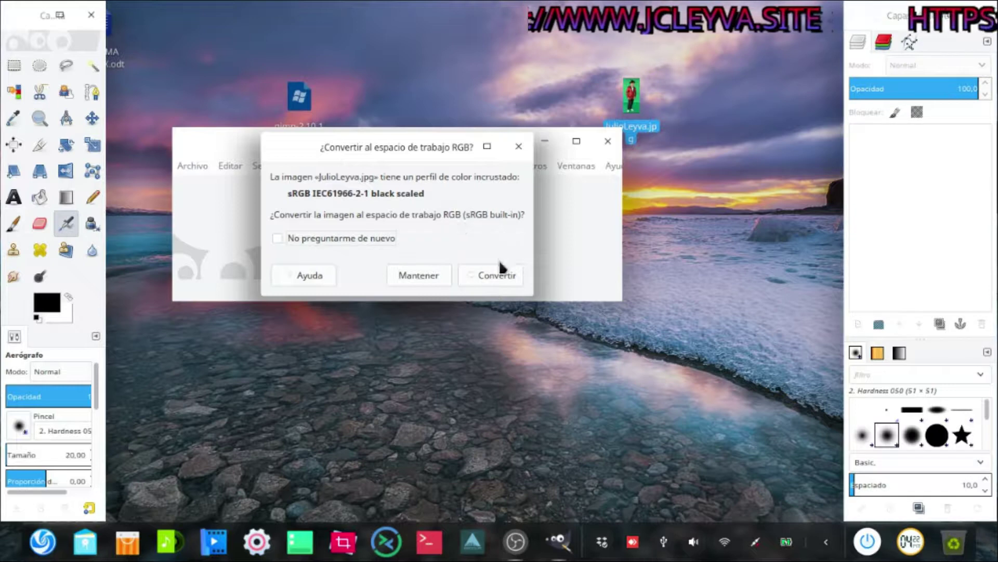
pyautogui.click(495, 277)
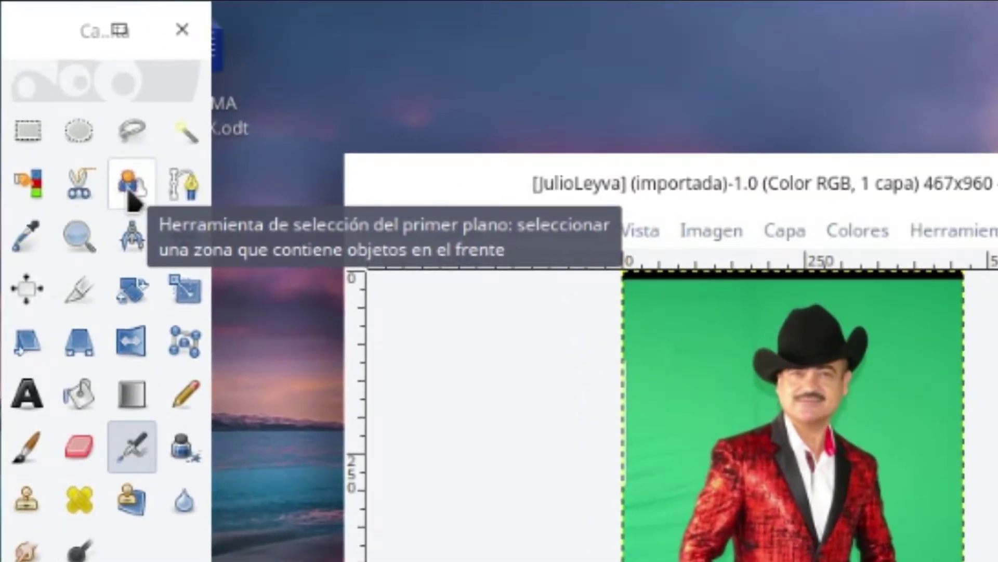
# Trace a rough Foreground Select loop around the man, from his left side over the hat to the shoes.
pyautogui.click(131, 187)
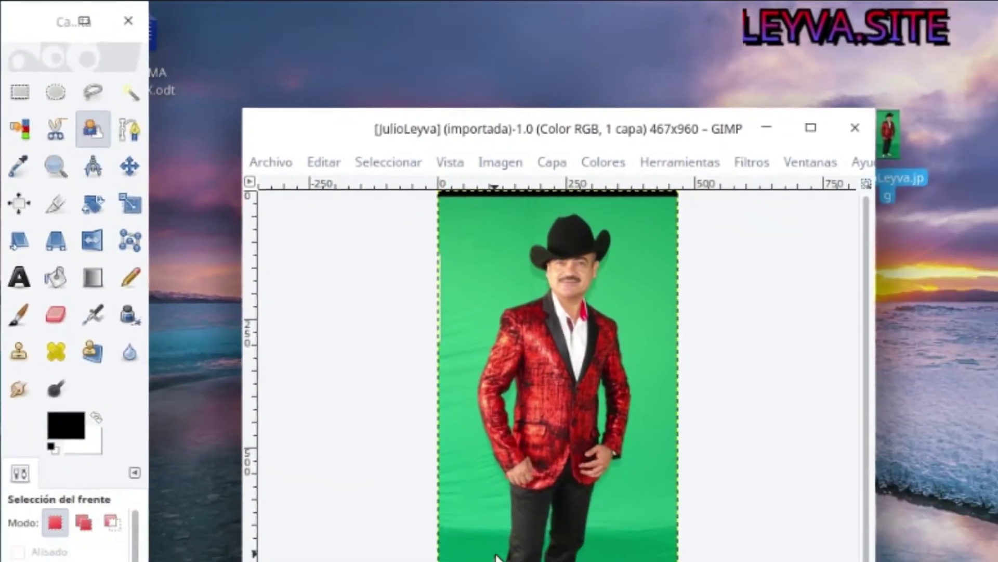
pyautogui.moveTo(404, 551)
pyautogui.mouseDown()
pyautogui.moveTo(412, 418)
pyautogui.moveTo(332, 282)
pyautogui.moveTo(486, 159)
pyautogui.moveTo(495, 149)
pyautogui.moveTo(485, 111)
pyautogui.moveTo(494, 120)
pyautogui.mouseUp()
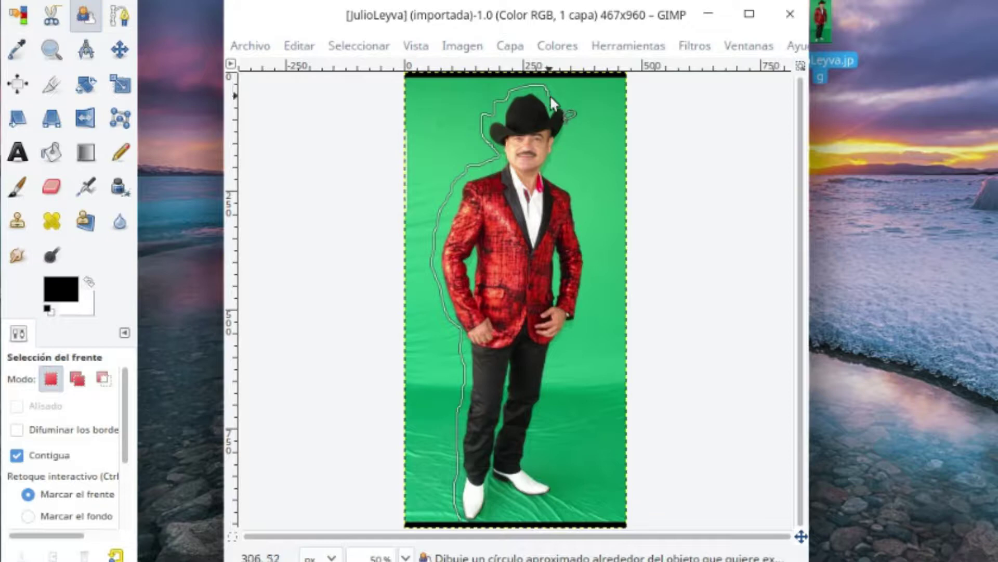
pyautogui.moveTo(570, 136); pyautogui.dragTo(588, 254)
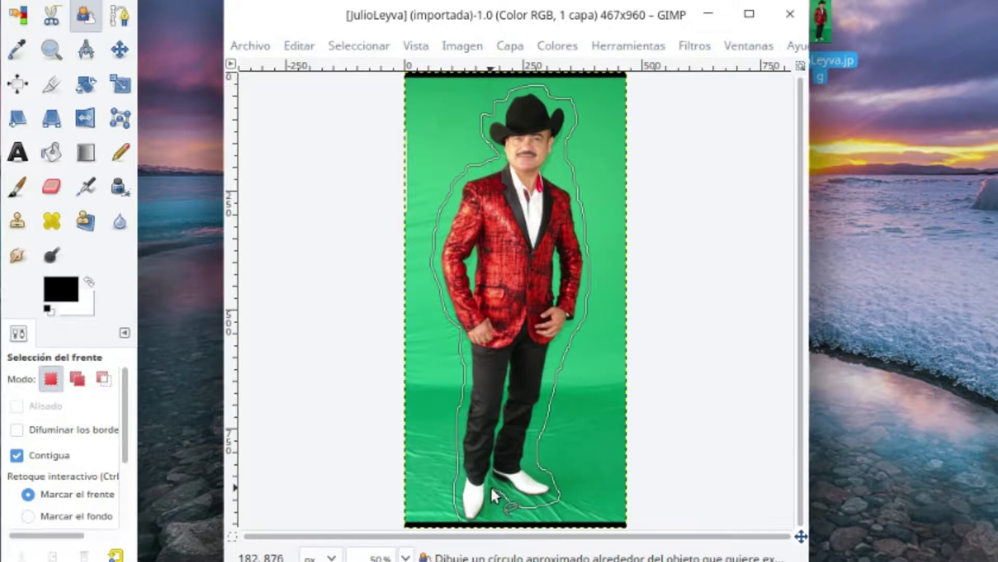
pyautogui.moveTo(491, 509); pyautogui.dragTo(479, 520)
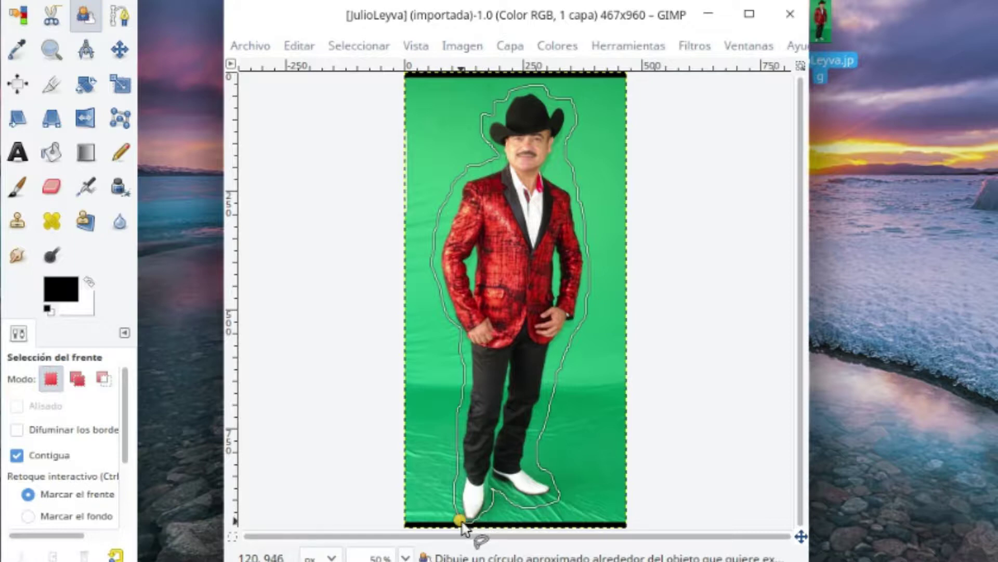
pyautogui.moveTo(479, 520); pyautogui.dragTo(462, 522)
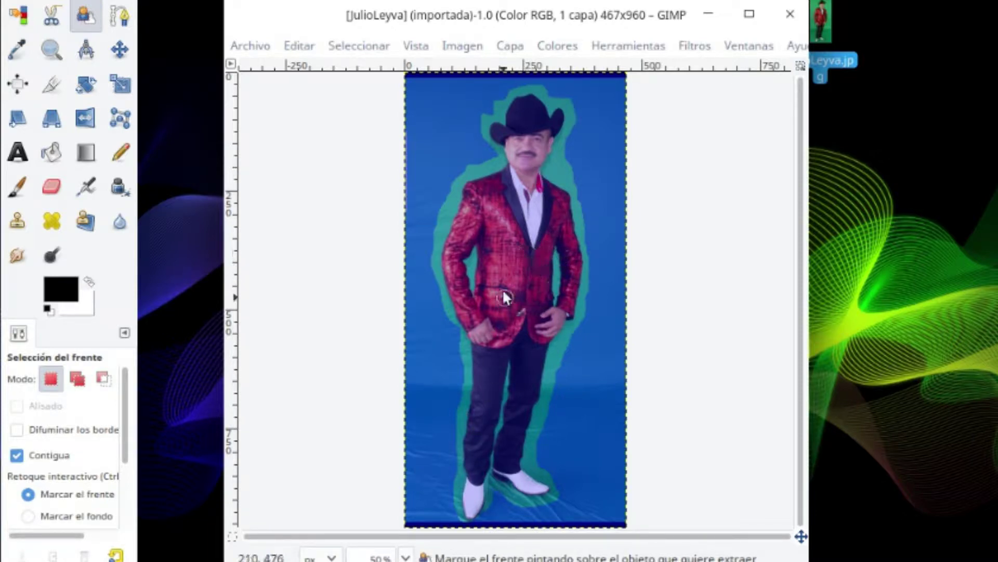
# Mark the man's jacket, face, shoe and trouser leg as foreground.
pyautogui.moveTo(520, 242)
pyautogui.mouseDown()
pyautogui.moveTo(524, 151)
pyautogui.moveTo(507, 136)
pyautogui.mouseUp()
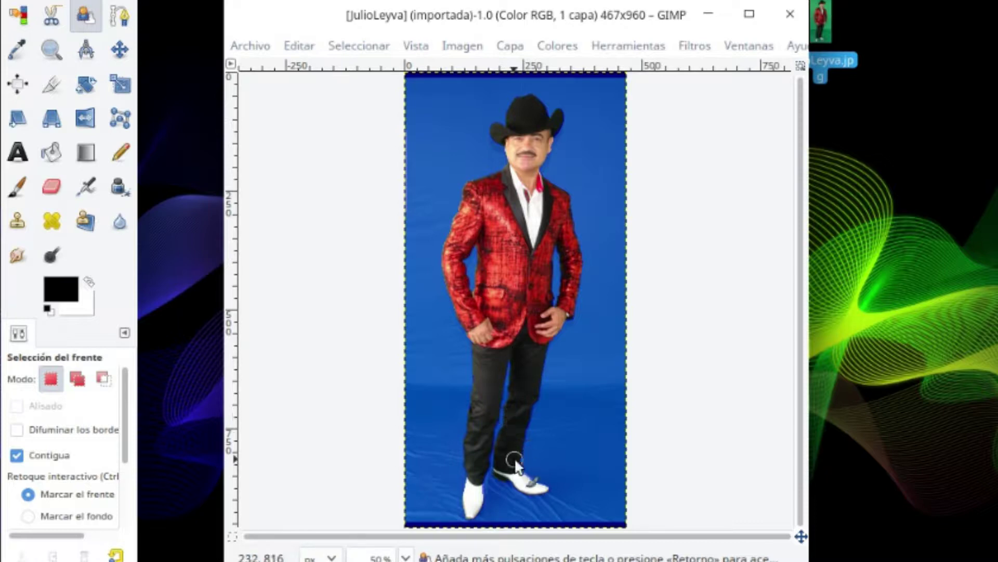
pyautogui.scroll(4, 513, 460)
pyautogui.moveTo(479, 485); pyautogui.dragTo(467, 499)
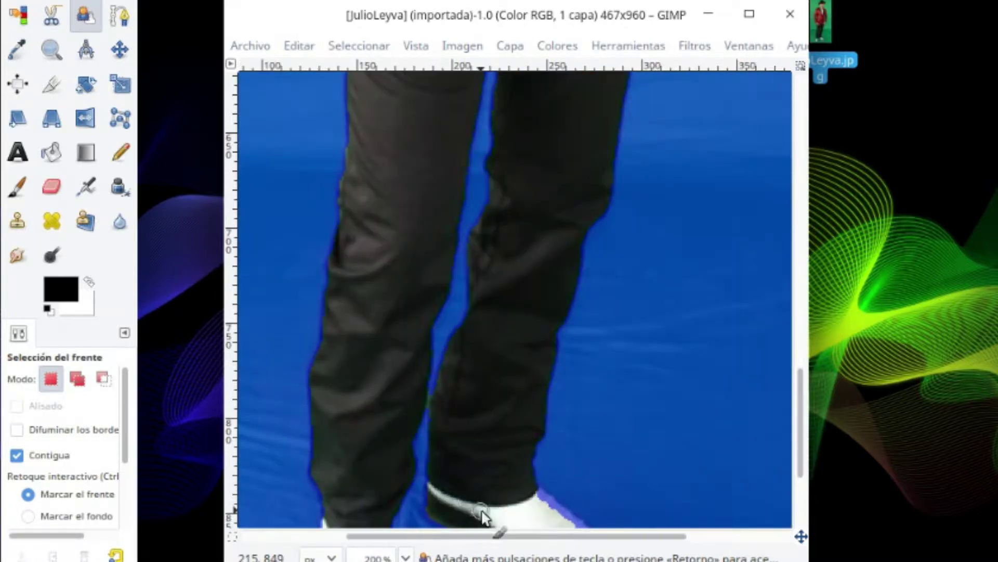
pyautogui.moveTo(462, 500); pyautogui.dragTo(440, 487)
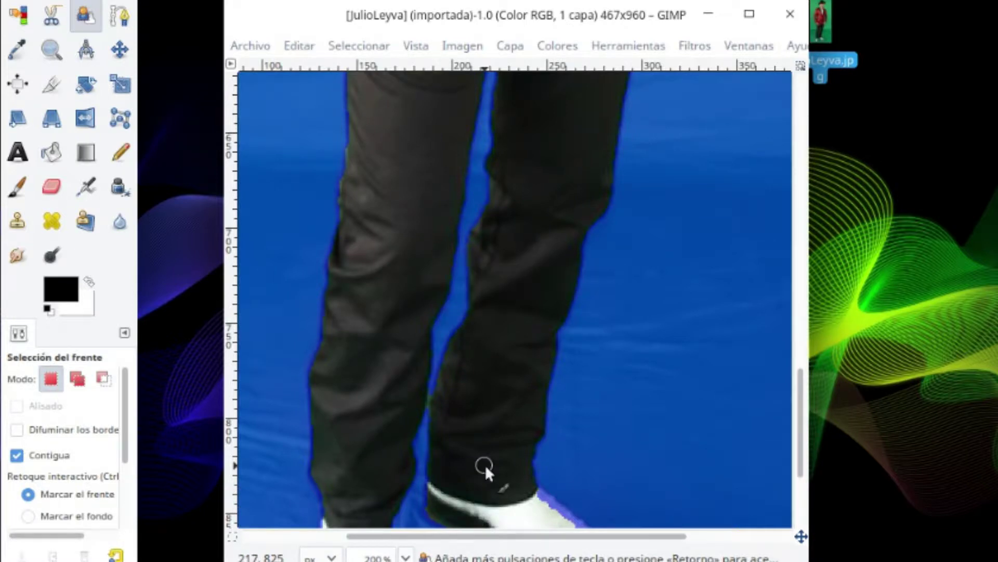
# Check the foreground mask at different zoom levels and accept the selection.
pyautogui.scroll(-2, 486, 451)
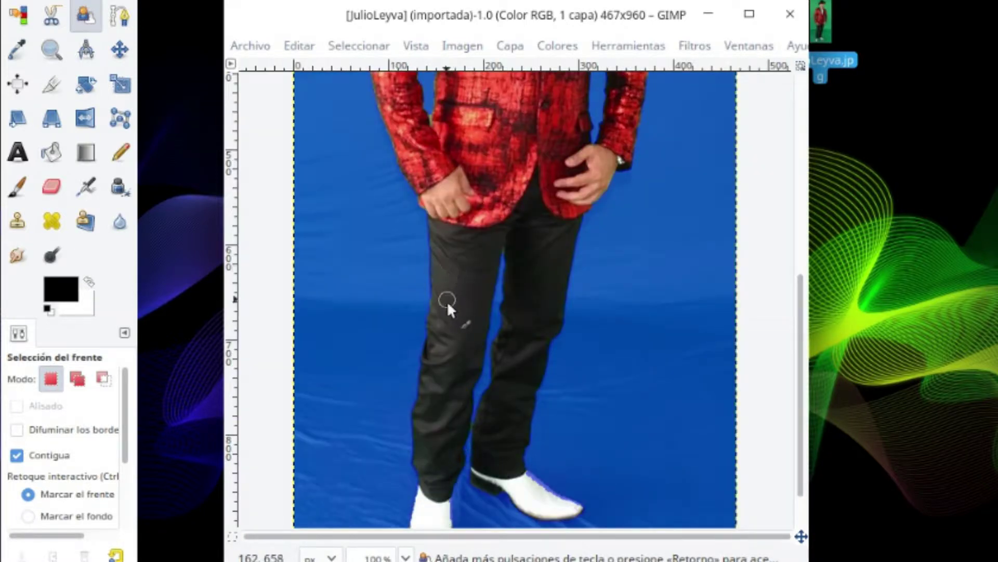
pyautogui.scroll(1, 436, 442)
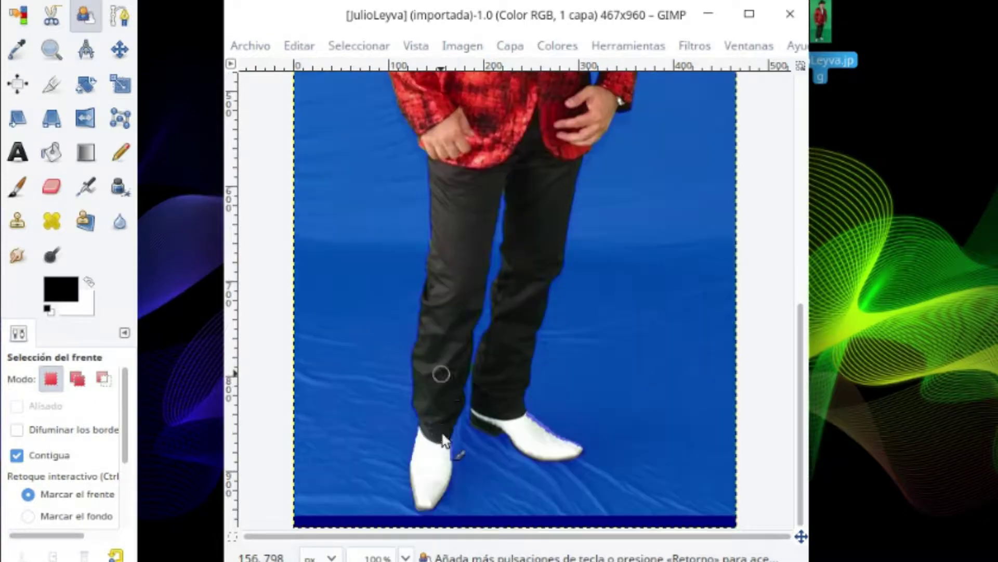
pyautogui.scroll(1, 434, 449)
pyautogui.scroll(4, 434, 442)
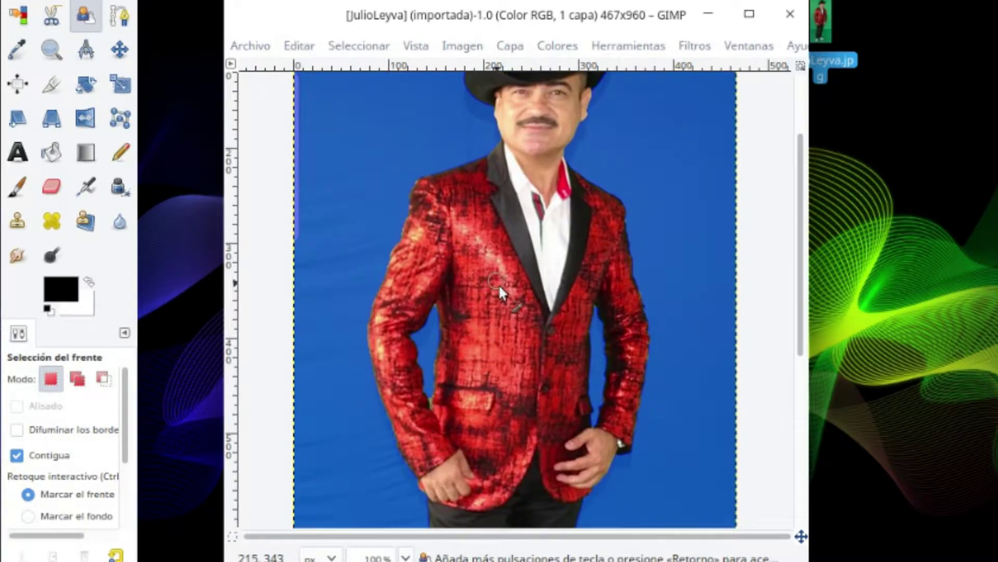
pyautogui.scroll(2, 497, 283)
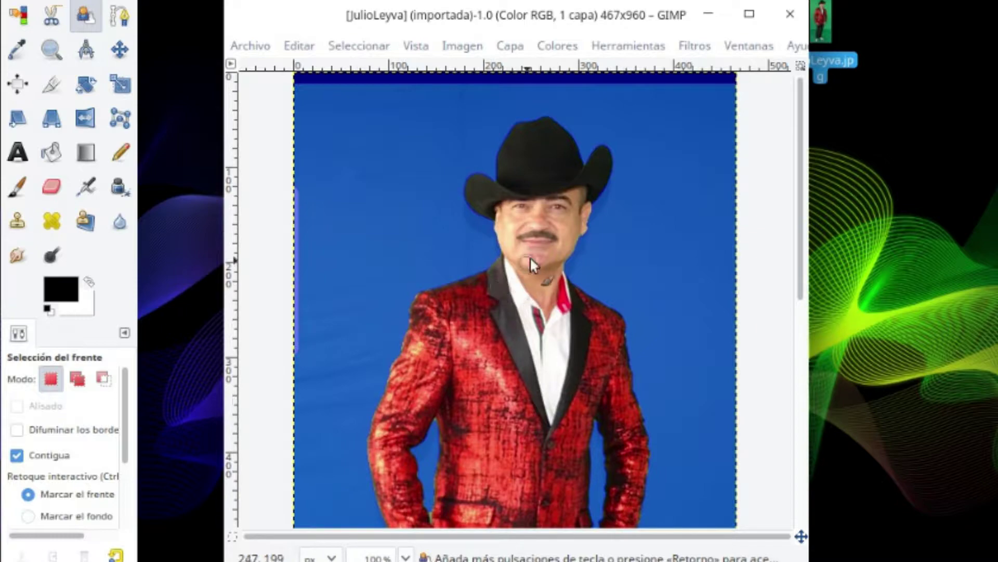
pyautogui.scroll(-8, 528, 283)
pyautogui.scroll(3, 524, 301)
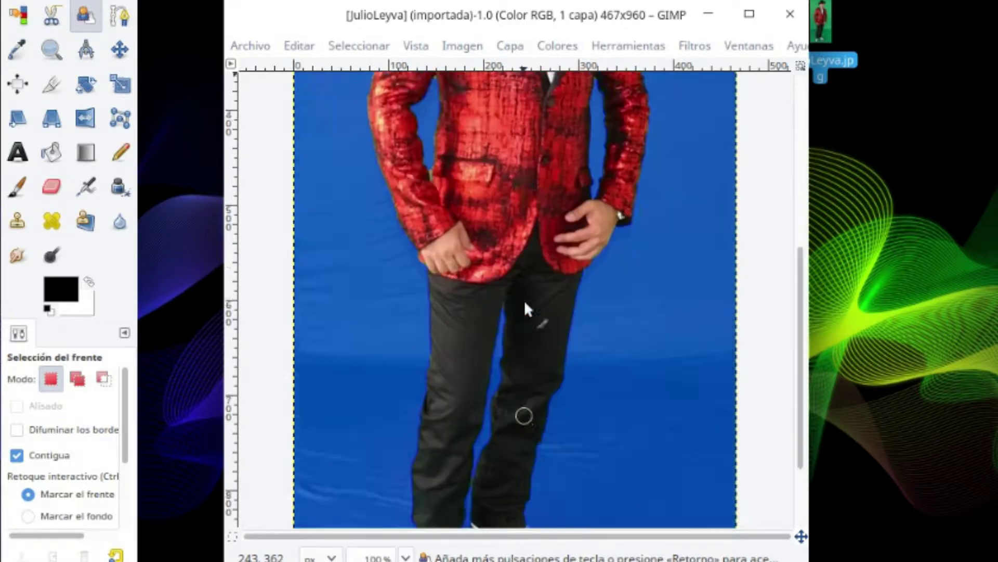
pyautogui.scroll(5, 524, 301)
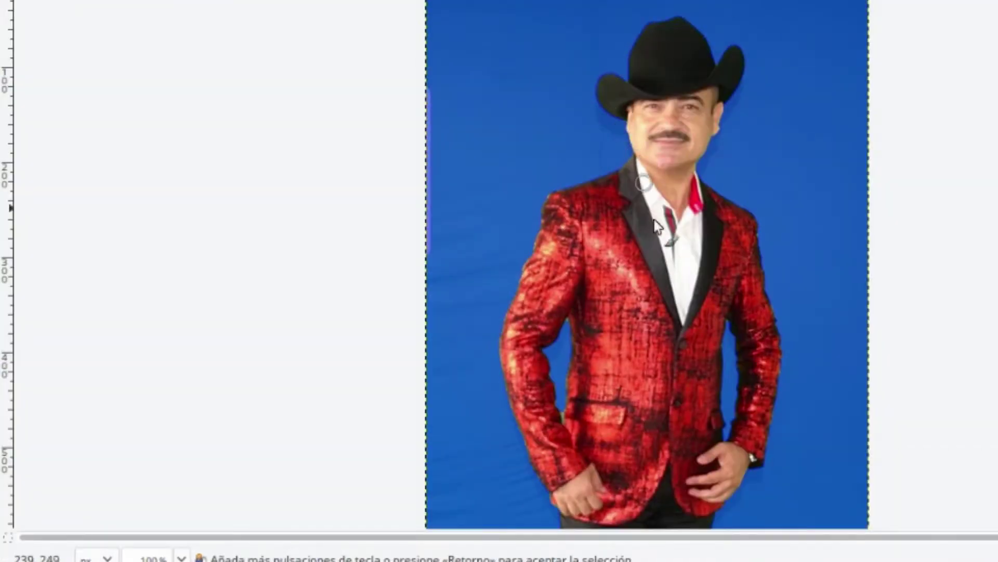
pyautogui.scroll(-8, 656, 262)
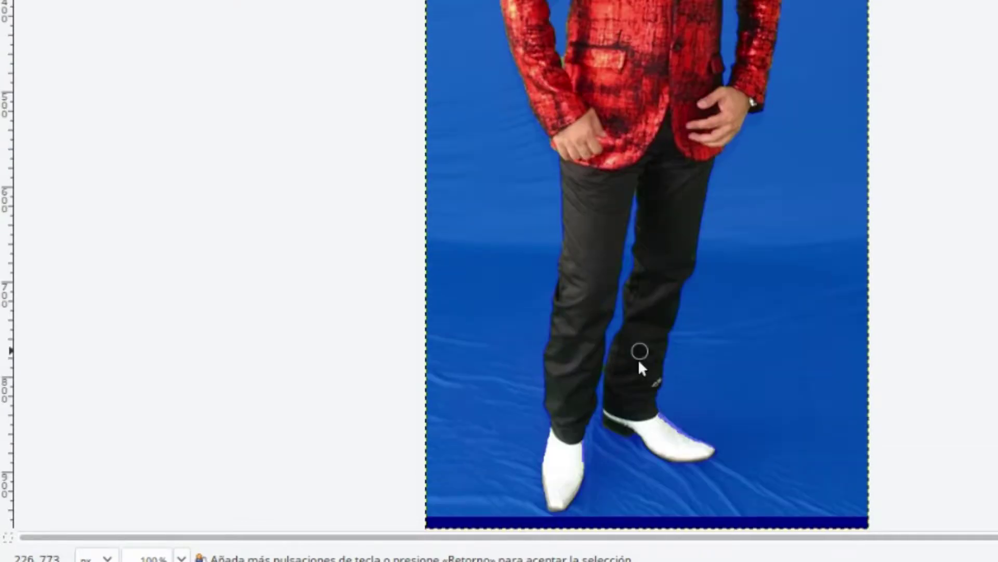
pyautogui.scroll(8, 572, 471)
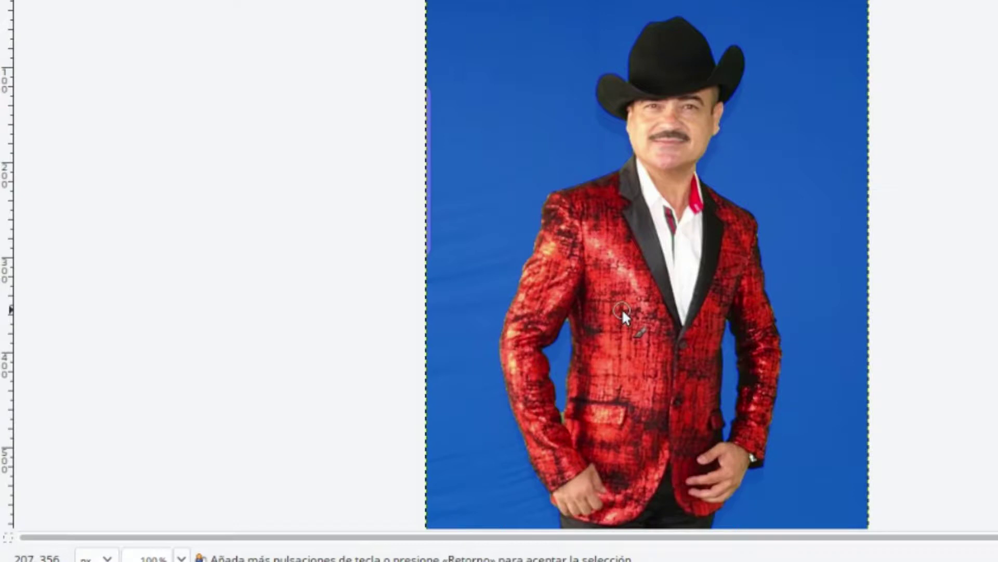
pyautogui.press('Return')
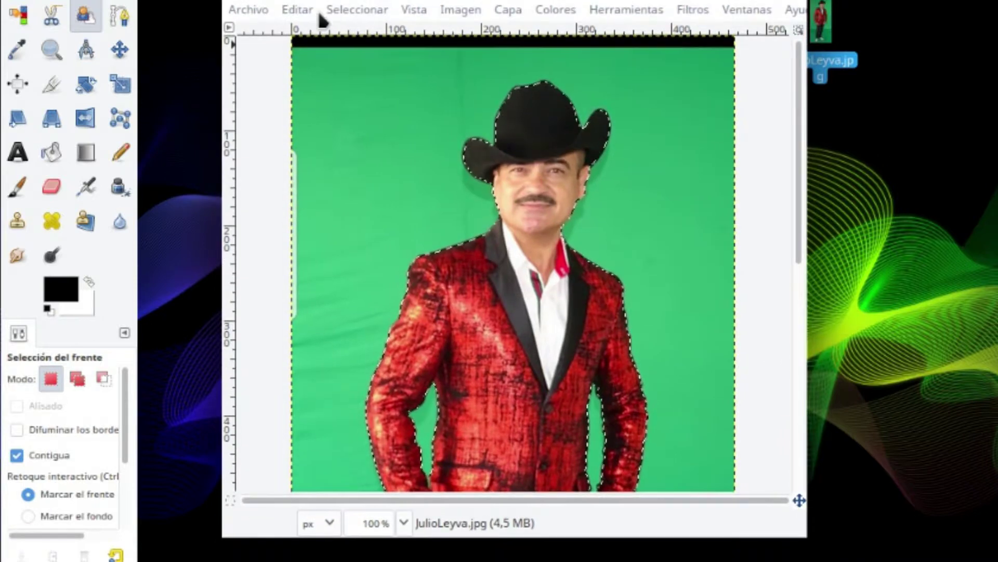
pyautogui.click(301, 46)
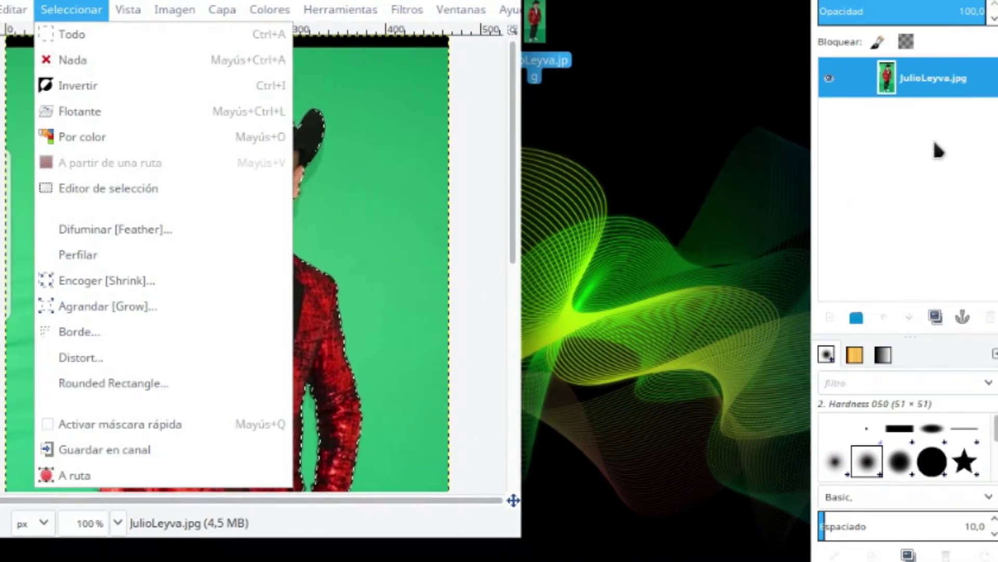
pyautogui.click(928, 93)
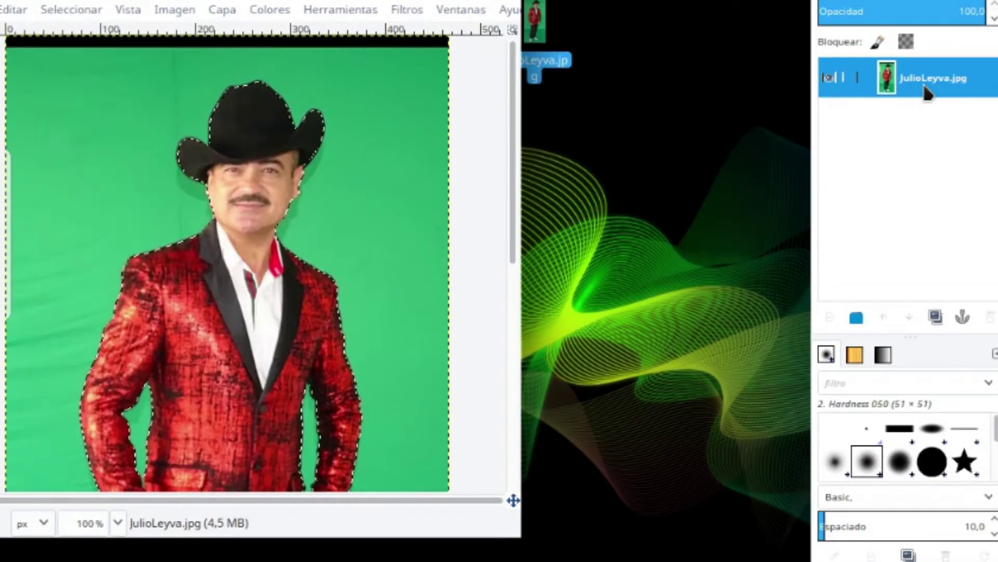
pyautogui.rightClick(928, 94)
pyautogui.click(833, 450)
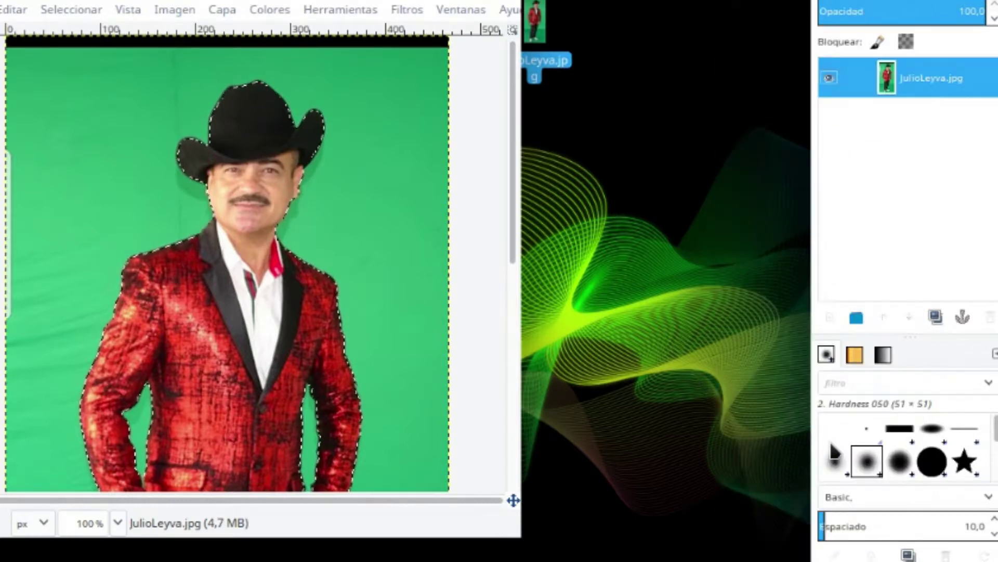
# Invert the selection and delete the green background, leaving the man on transparency.
pyautogui.click(19, 10)
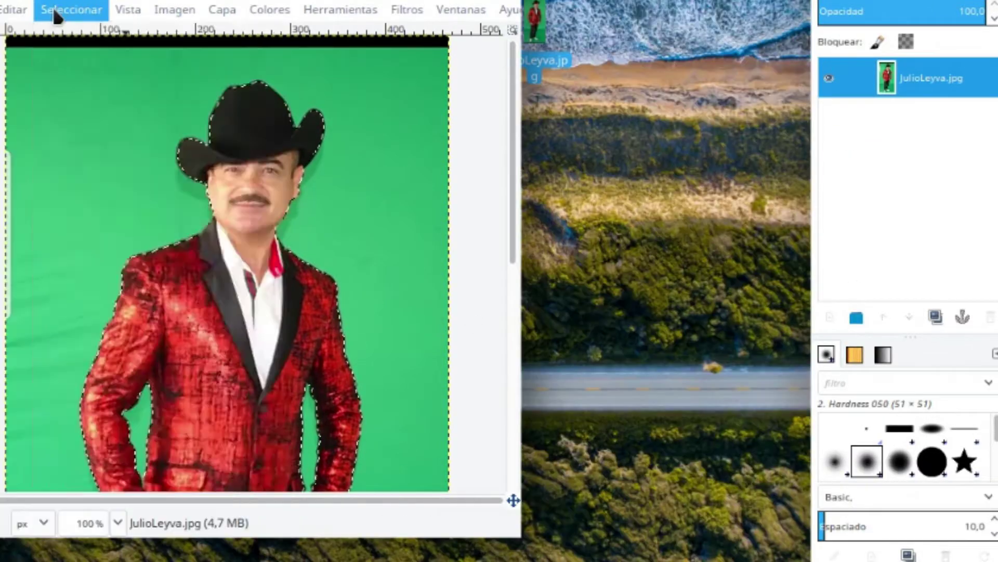
pyautogui.click(57, 13)
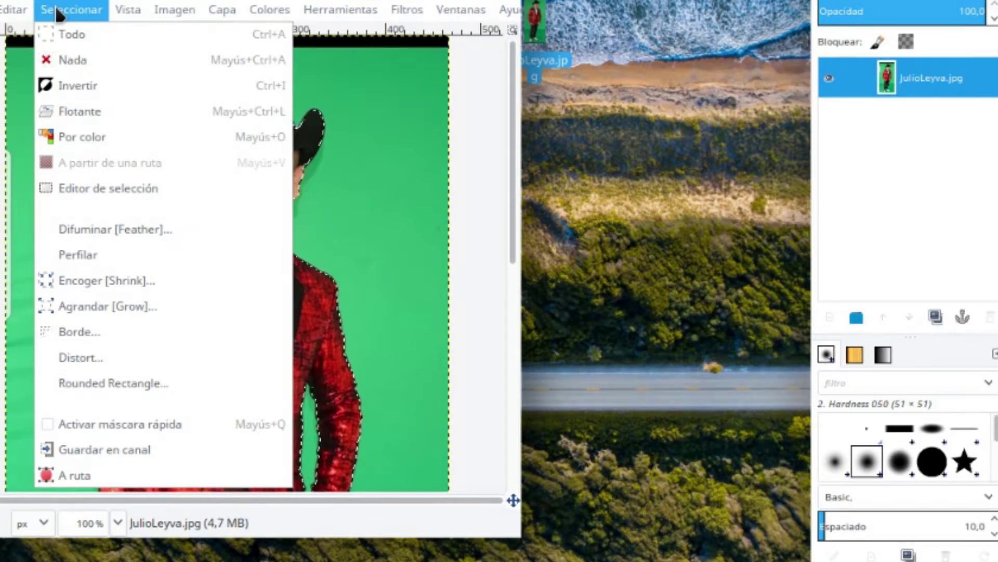
pyautogui.click(61, 85)
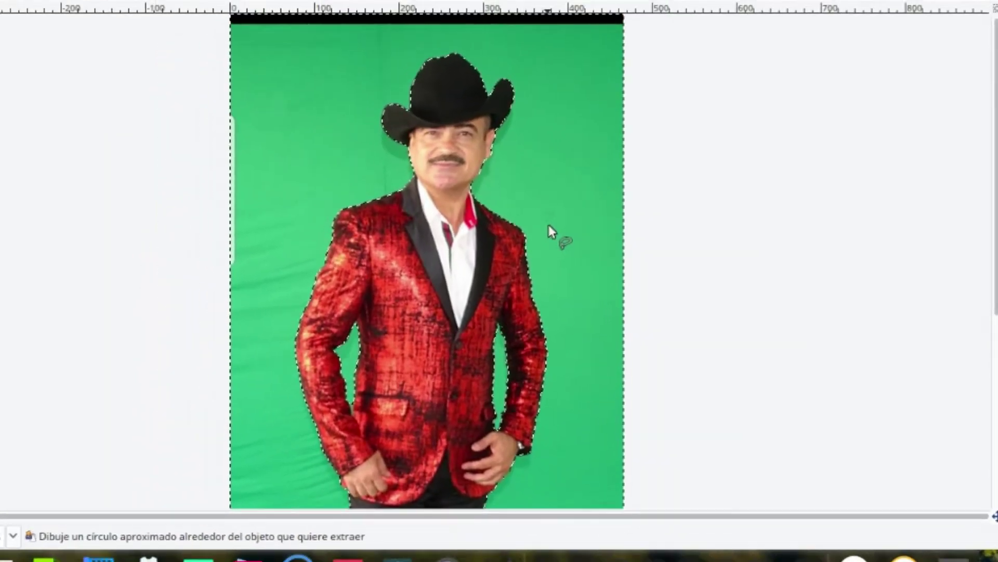
pyautogui.press('Delete')
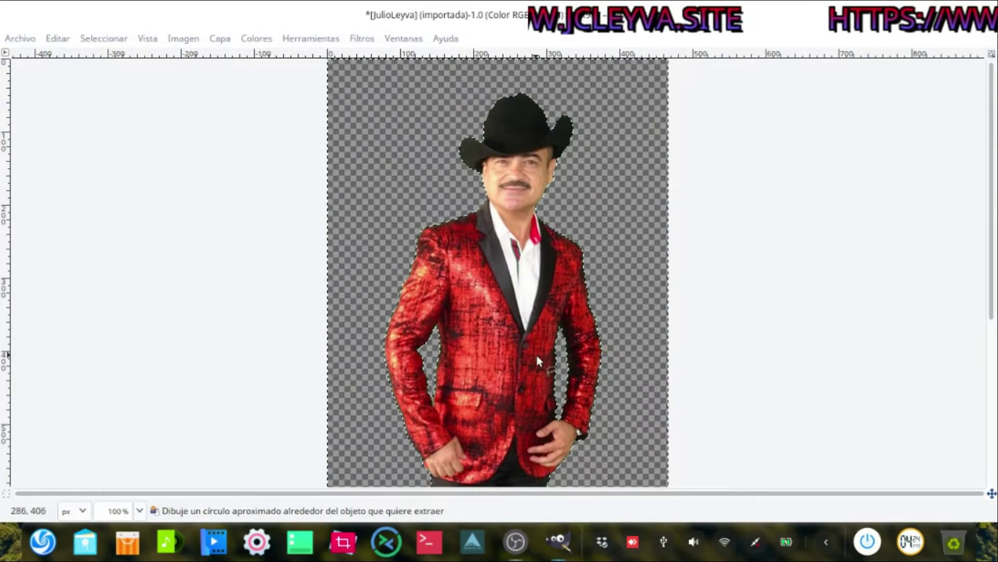
pyautogui.scroll(-5, 536, 354)
pyautogui.scroll(3, 537, 354)
pyautogui.scroll(2, 536, 354)
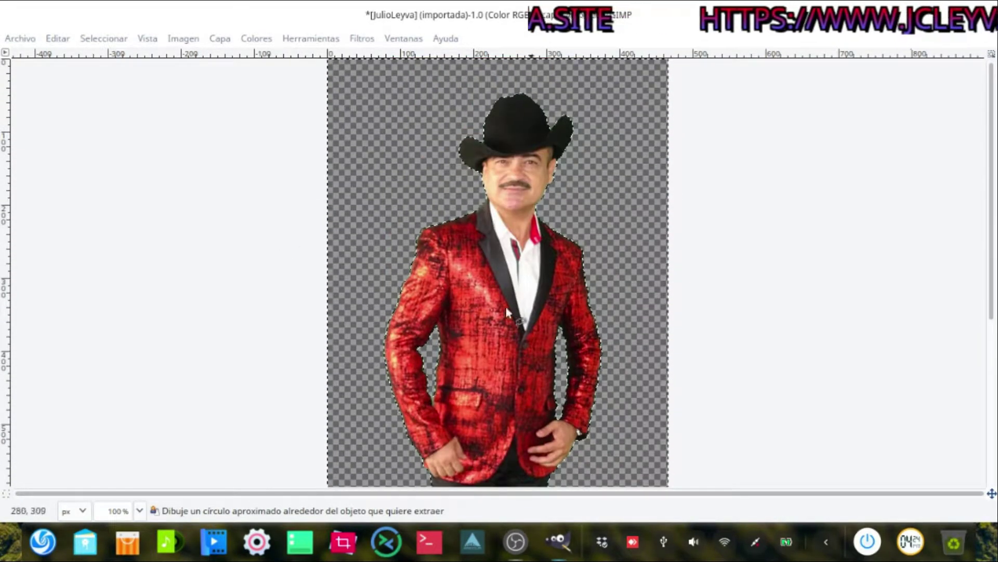
pyautogui.scroll(-5, 453, 310)
pyautogui.scroll(5, 452, 305)
pyautogui.scroll(-3, 453, 307)
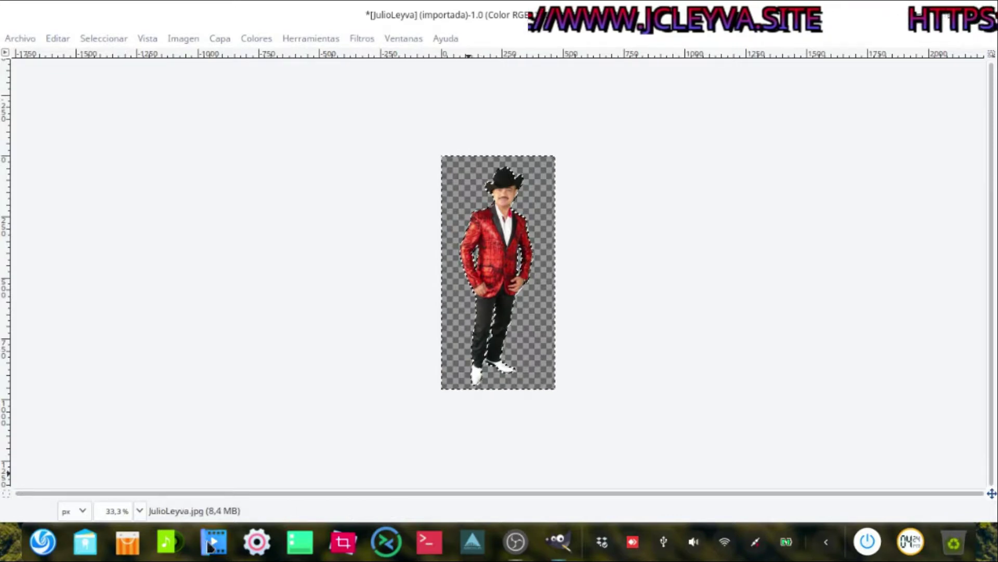
pyautogui.click(42, 541)
pyautogui.press('Escape')
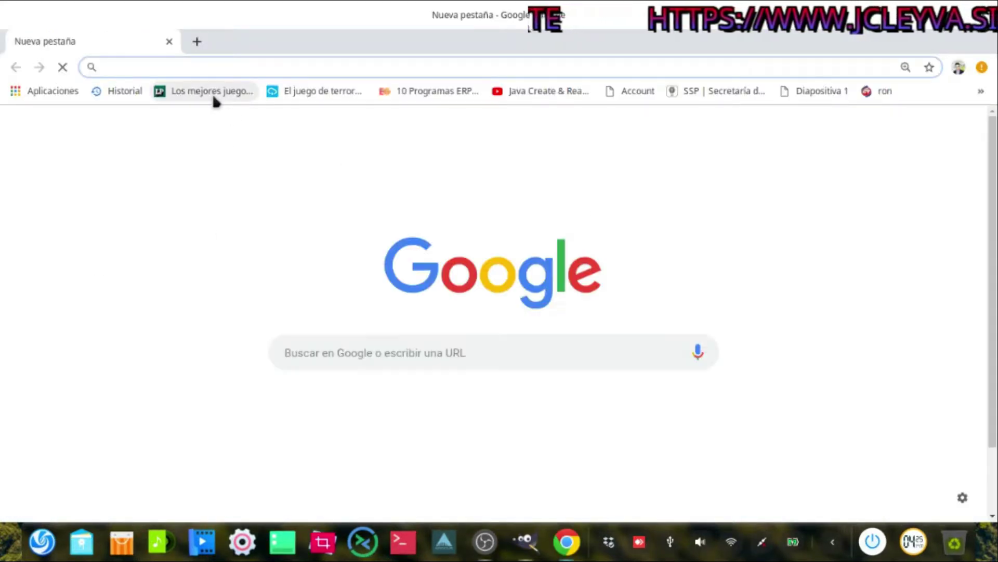
# Go to the Pixabay Spanish homepage and search for 'paris'.
pyautogui.write('pixabay')
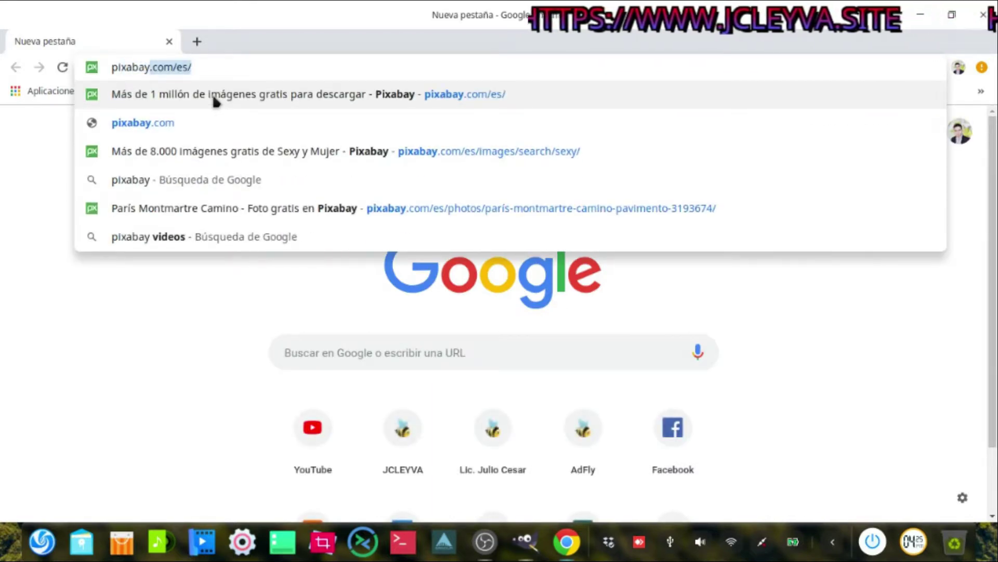
pyautogui.click(214, 98)
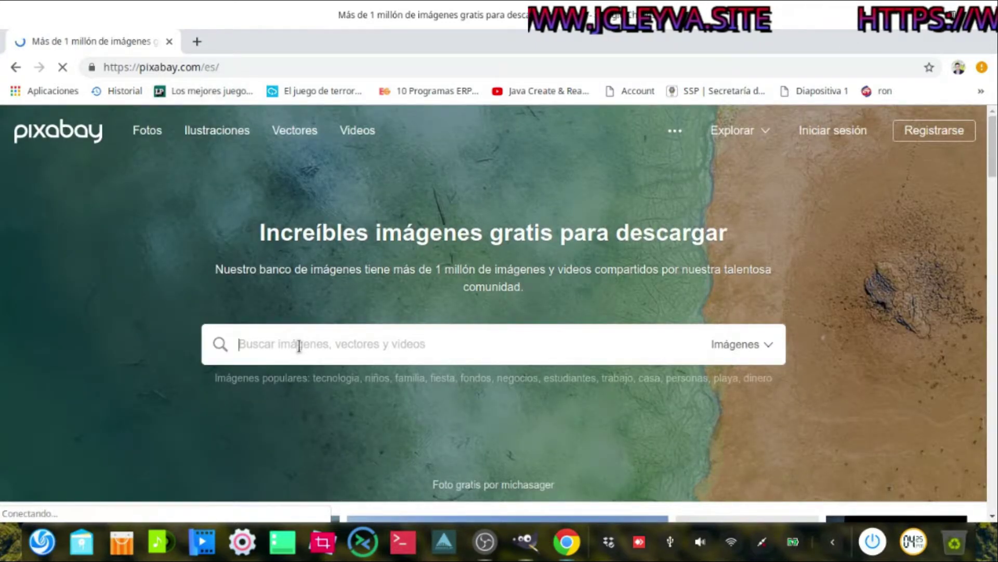
pyautogui.write('pa')
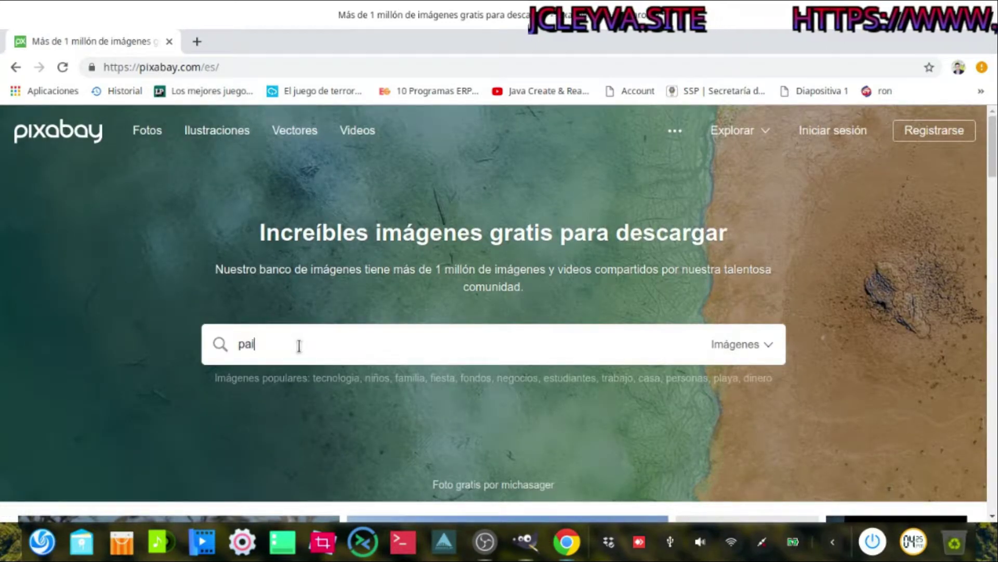
pyautogui.write('ris')
pyautogui.press('Return')
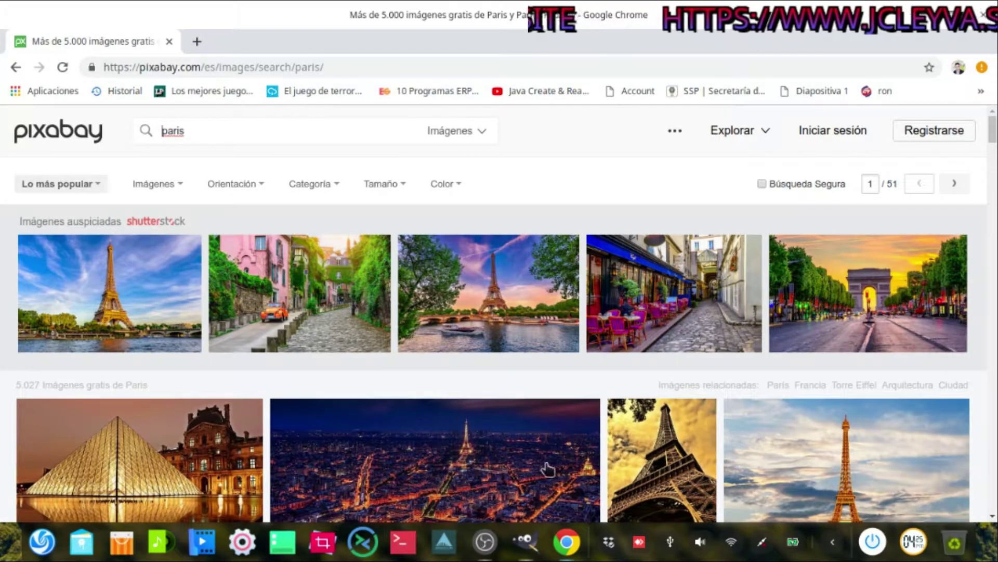
# Open the Montmartre cobbled-street photo and copy the image to the clipboard.
pyautogui.scroll(-1, 483, 424)
pyautogui.scroll(-2, 635, 468)
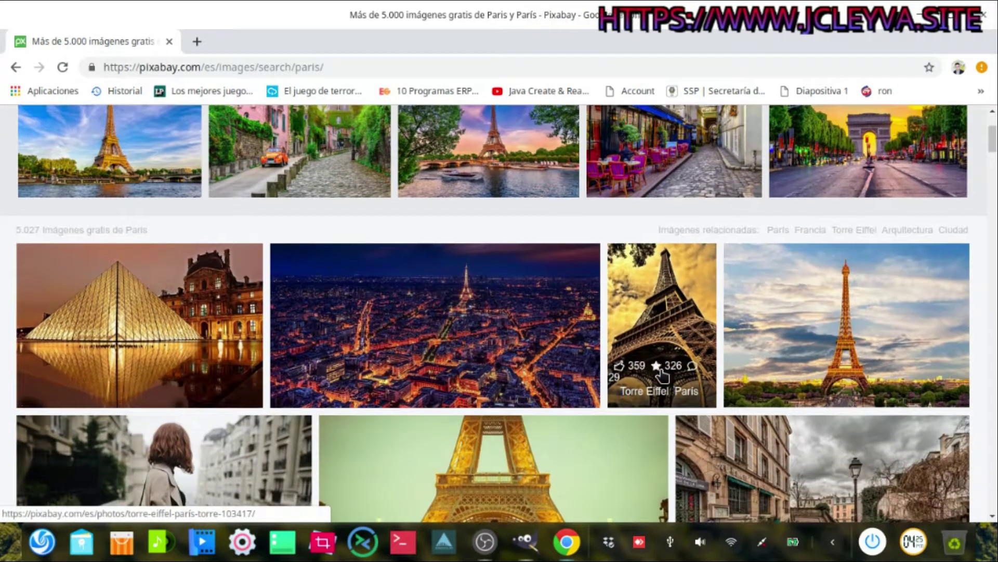
pyautogui.scroll(-1, 642, 433)
pyautogui.scroll(-2, 642, 433)
pyautogui.scroll(-2, 642, 433)
pyautogui.scroll(-1, 641, 433)
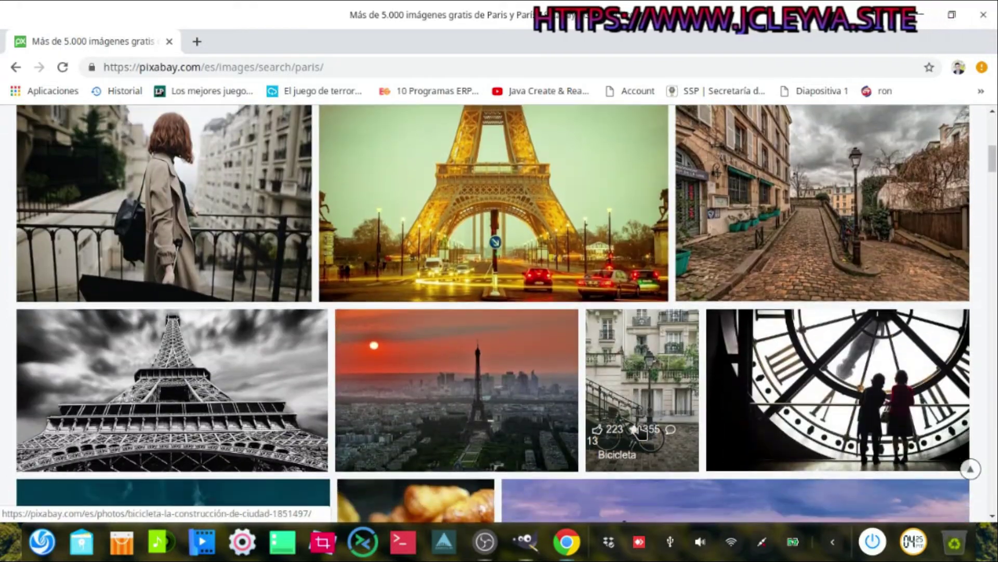
pyautogui.scroll(1, 642, 433)
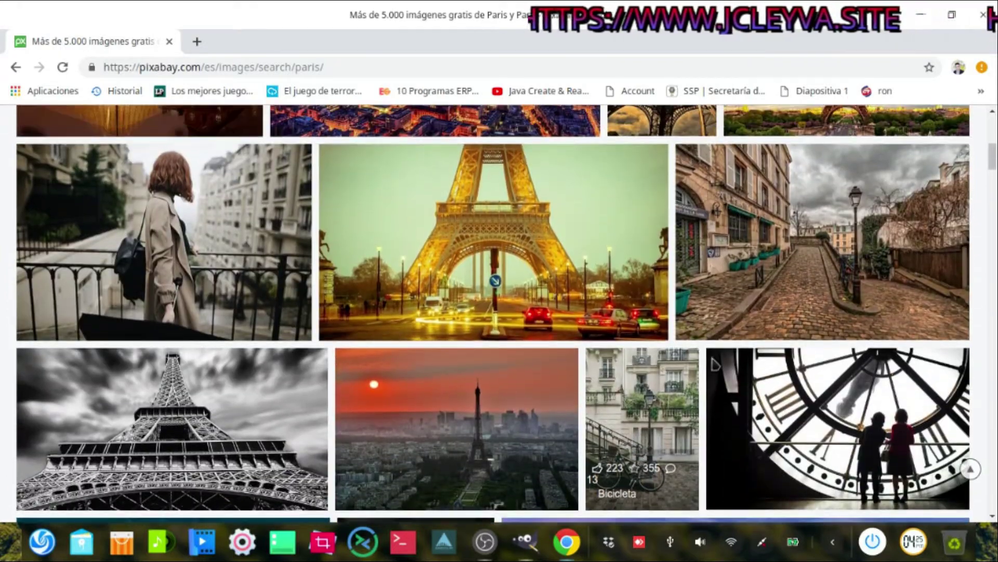
pyautogui.click(810, 272)
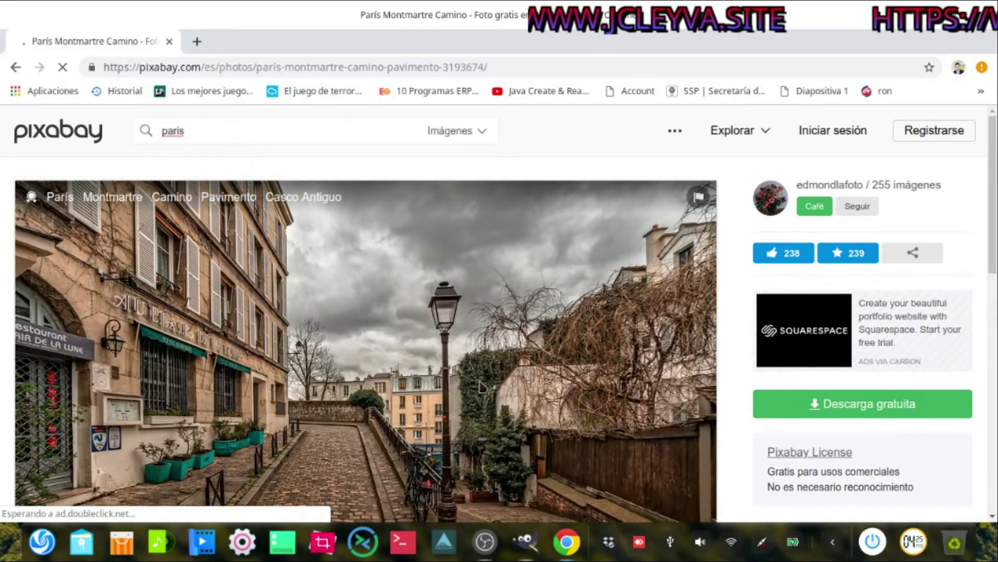
pyautogui.scroll(-3, 481, 387)
pyautogui.rightClick(364, 322)
pyautogui.click(395, 370)
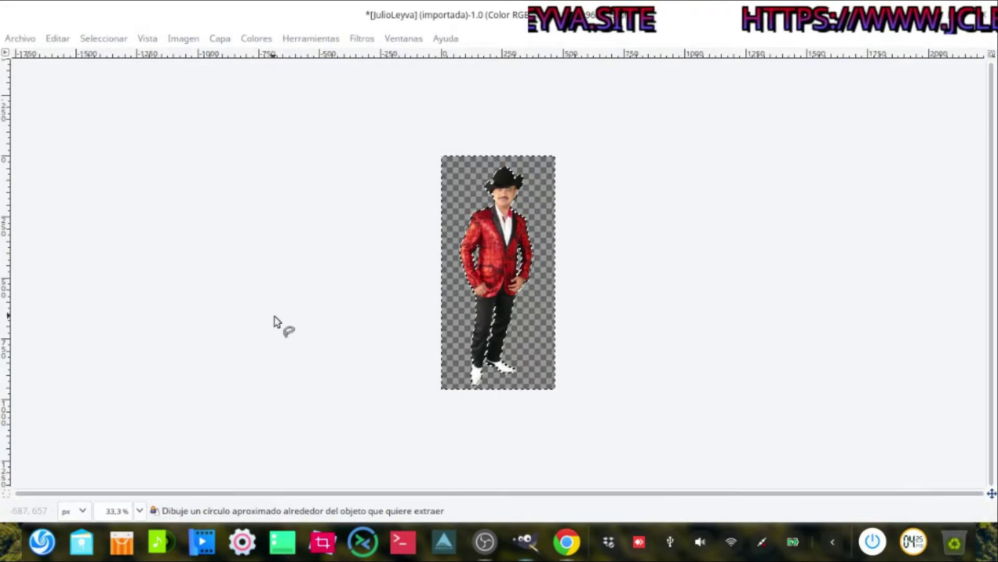
# Paste the street photo as a new layer and restore the image window to a smaller size.
pyautogui.rightClick(274, 316)
pyautogui.moveTo(305, 360)
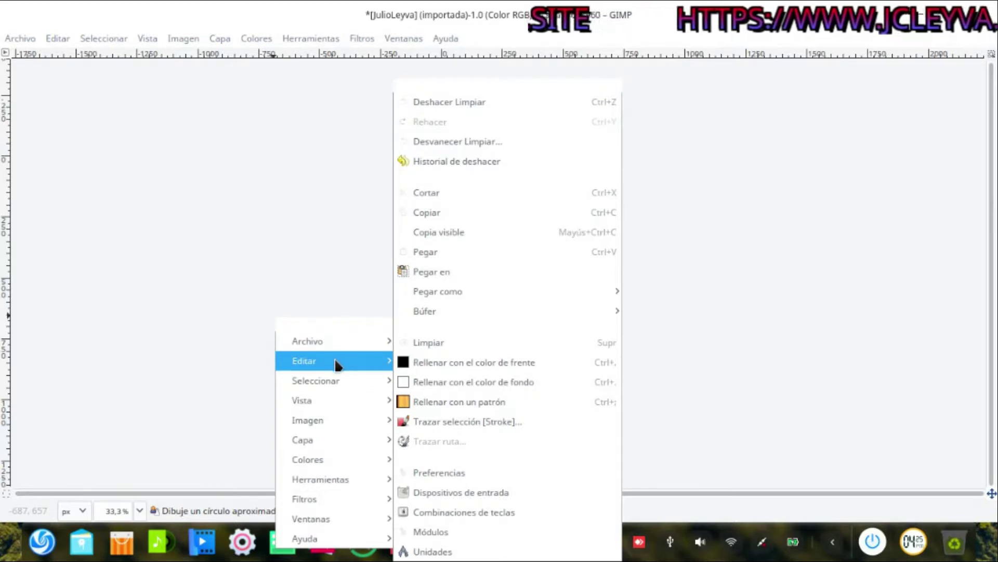
pyautogui.moveTo(437, 292)
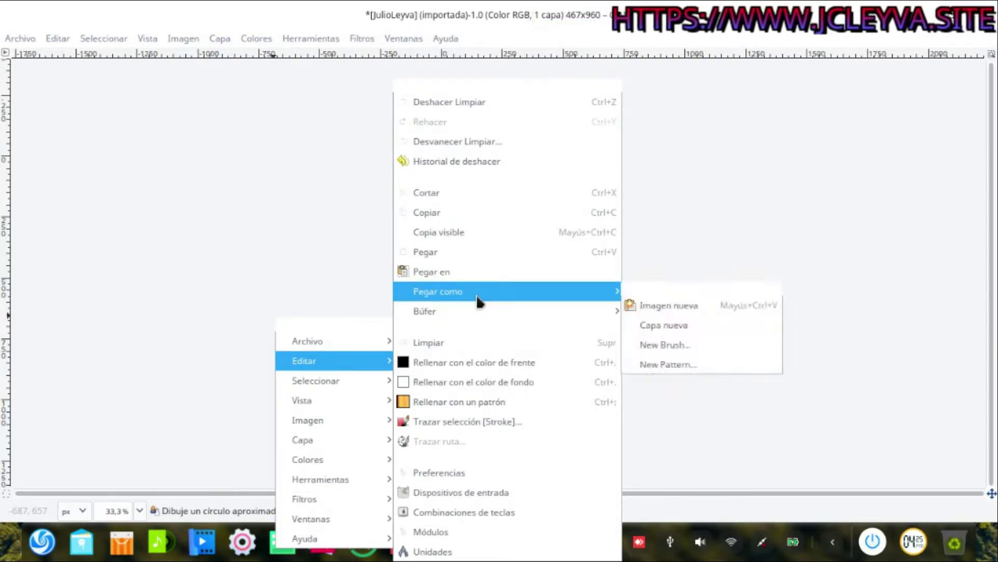
pyautogui.click(675, 325)
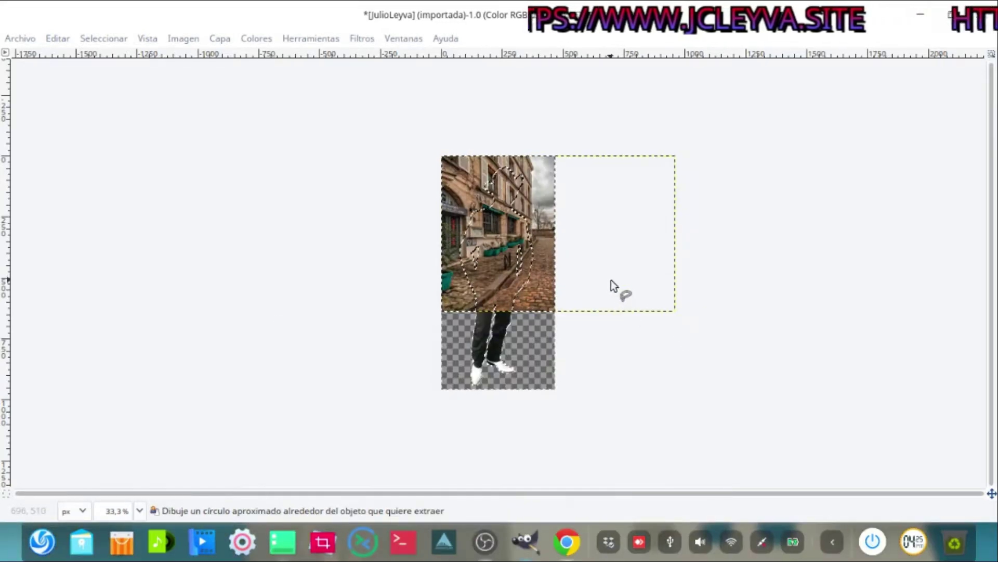
pyautogui.press('super+Down')
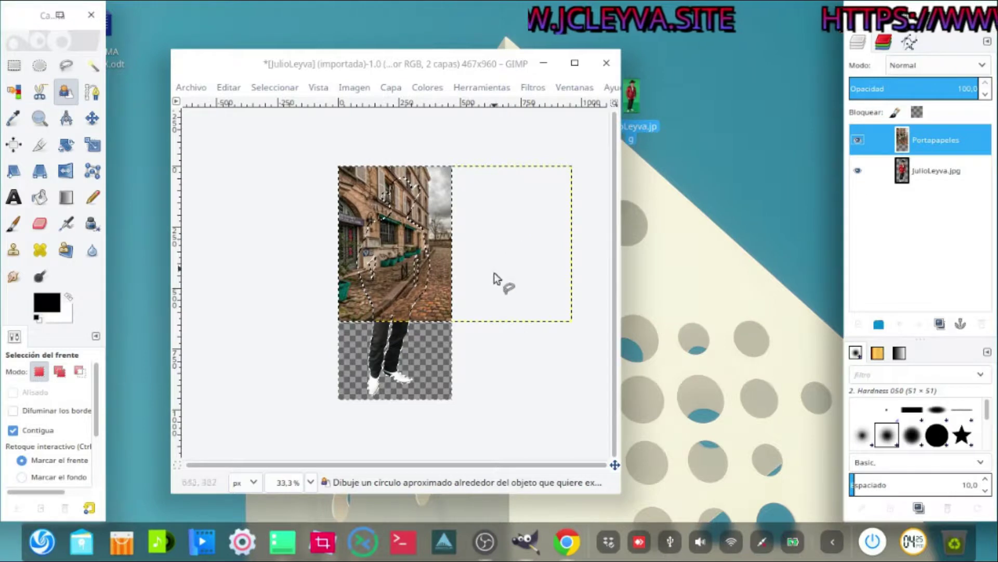
# Shift the street photo left, scale it to about 668x1039, and anchor it into Portapapeles.
pyautogui.press('m')
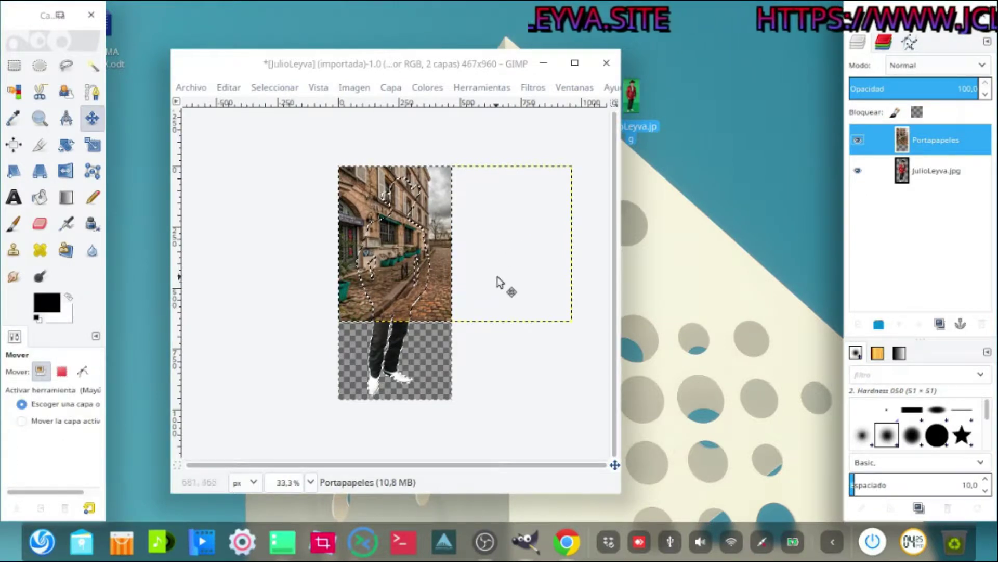
pyautogui.moveTo(503, 254); pyautogui.dragTo(449, 254)
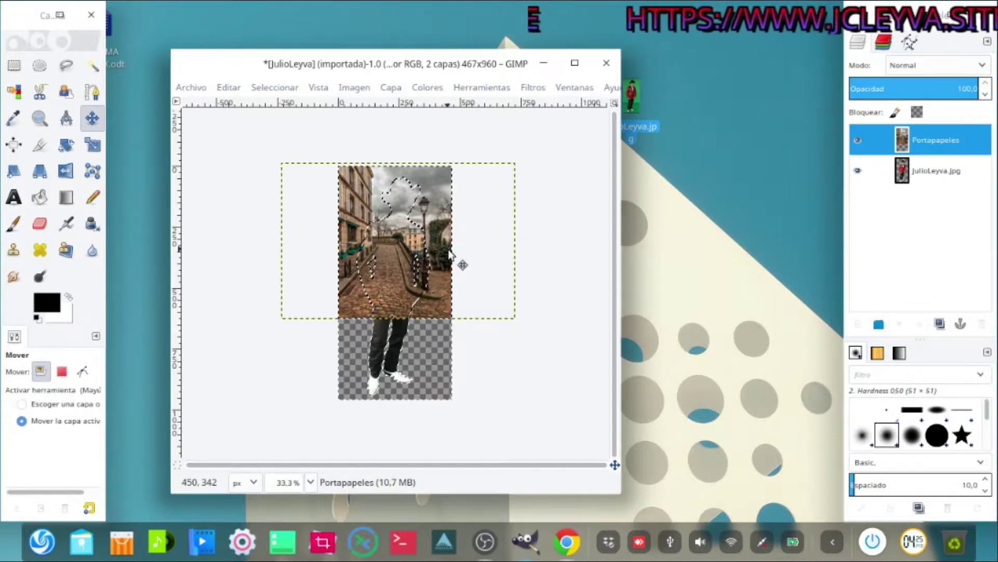
pyautogui.hotkey('shift', 's')
pyautogui.click(499, 307)
pyautogui.moveTo(515, 320); pyautogui.dragTo(563, 416)
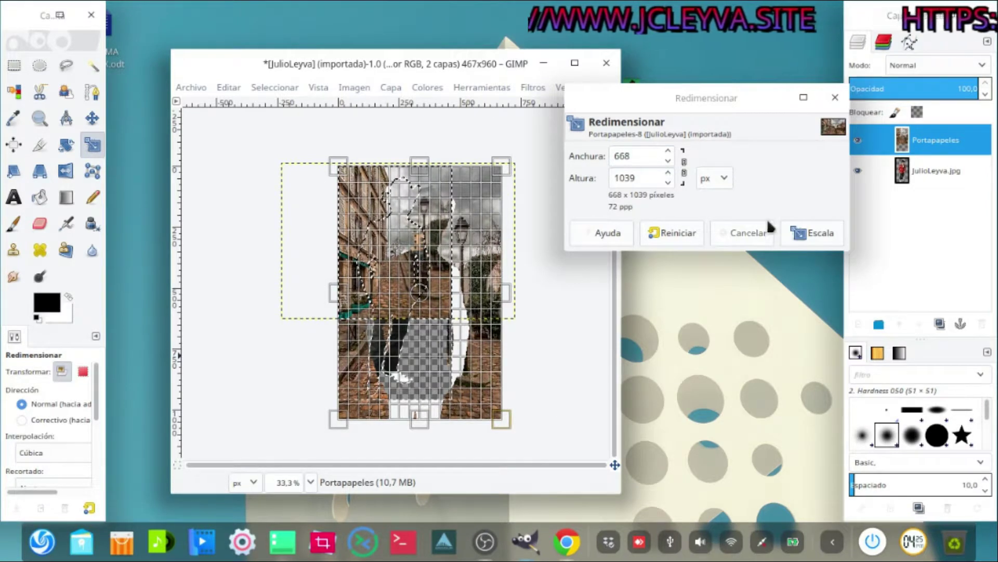
pyautogui.click(810, 234)
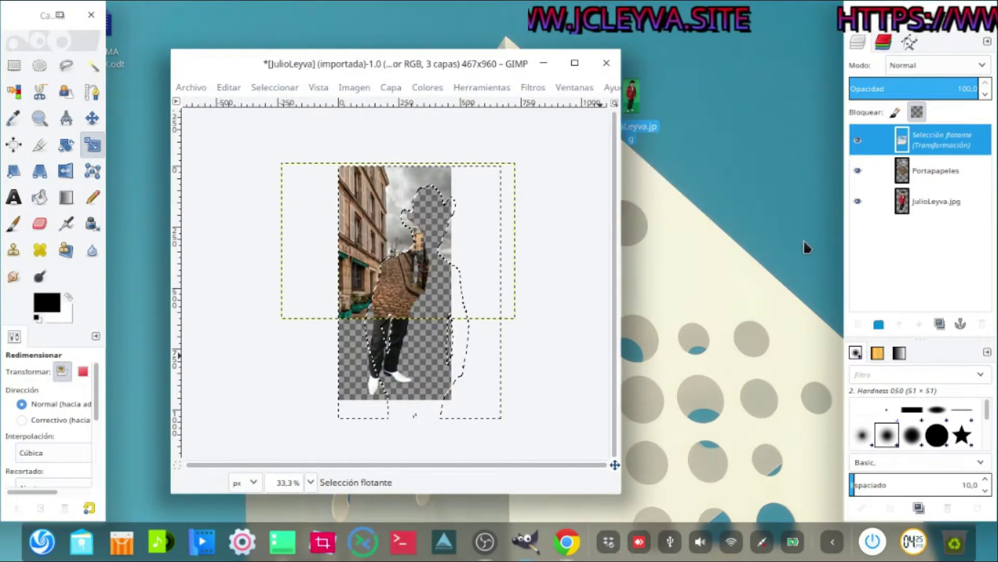
pyautogui.hotkey('ctrl', 'h')
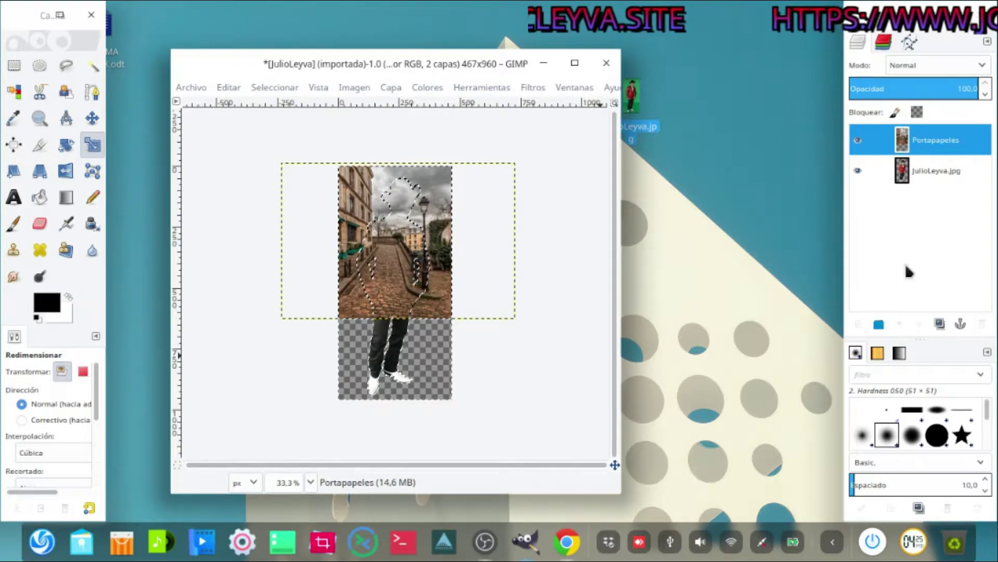
pyautogui.click(928, 171)
pyautogui.click(931, 148)
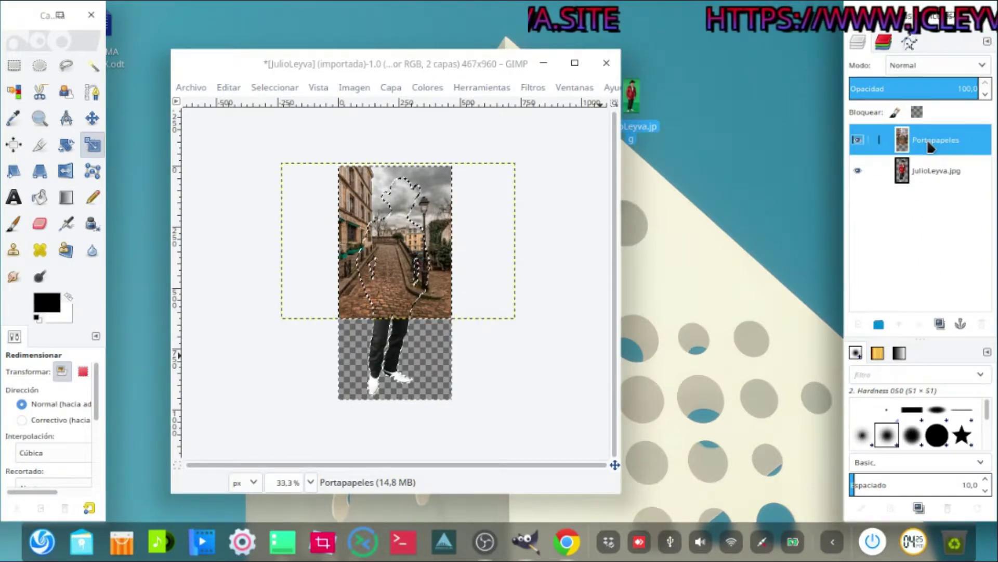
pyautogui.click(926, 174)
pyautogui.click(923, 150)
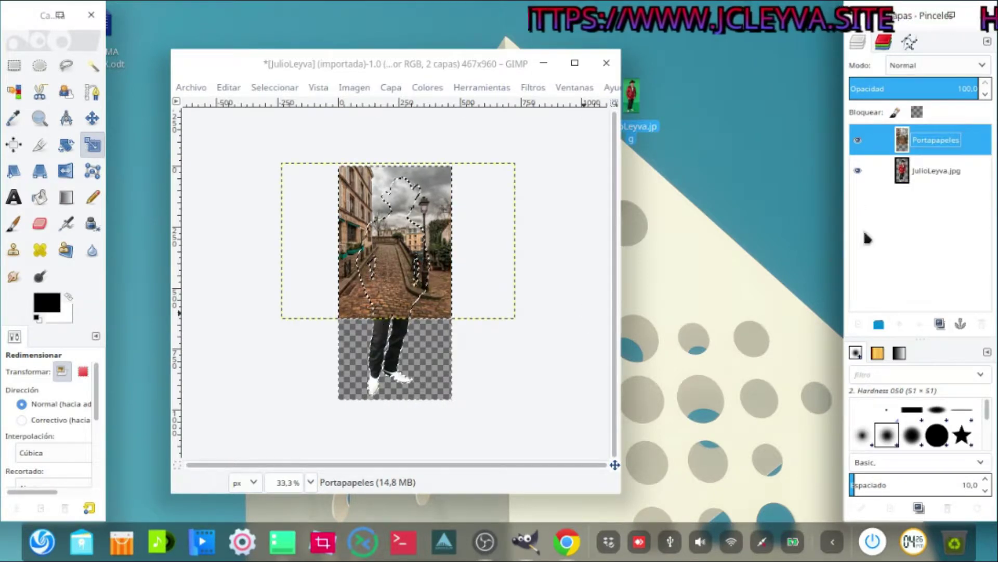
pyautogui.moveTo(915, 141); pyautogui.dragTo(921, 194)
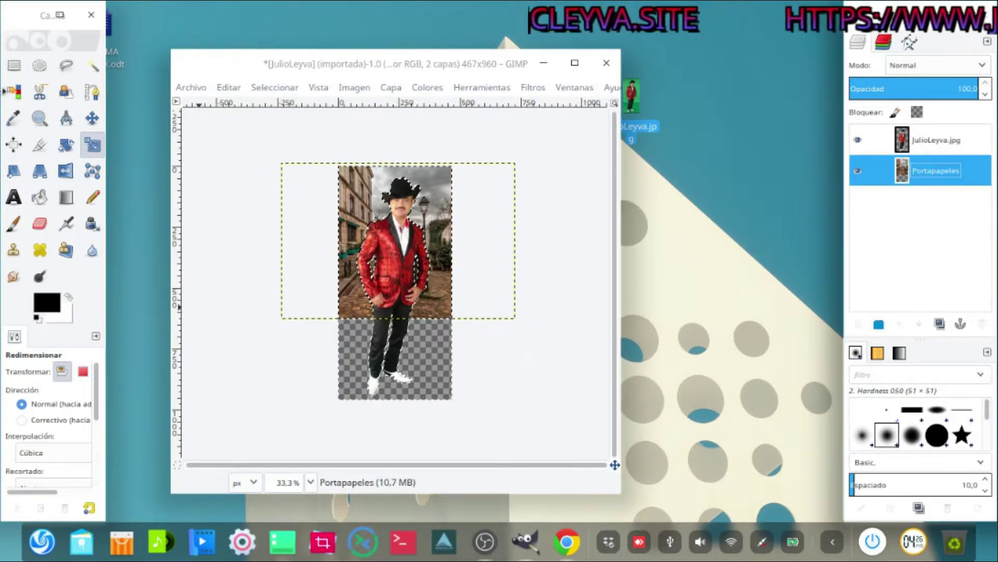
pyautogui.click(14, 144)
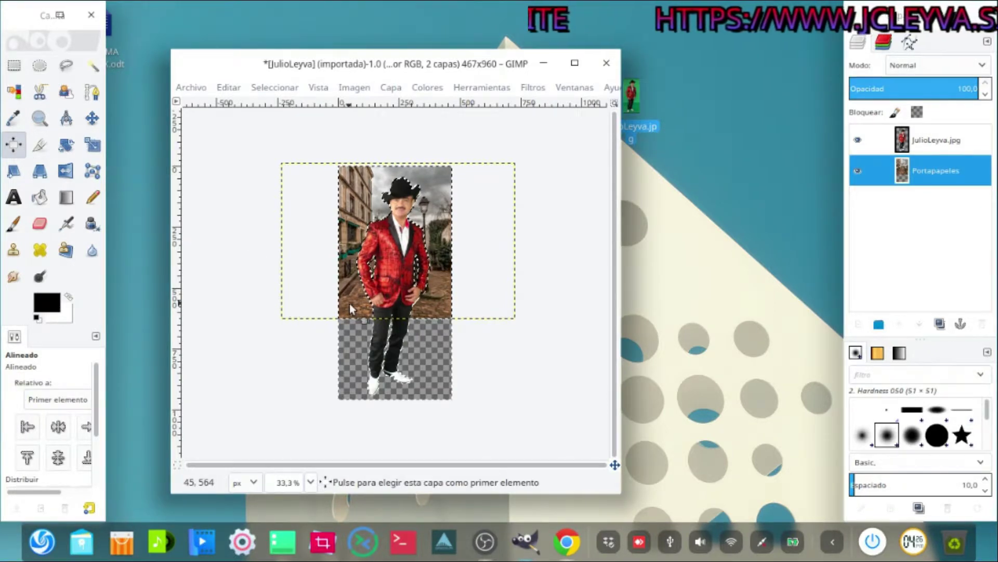
# Clear the selection, then start rescaling the street photo layer to 1284x1015.
pyautogui.click(260, 87)
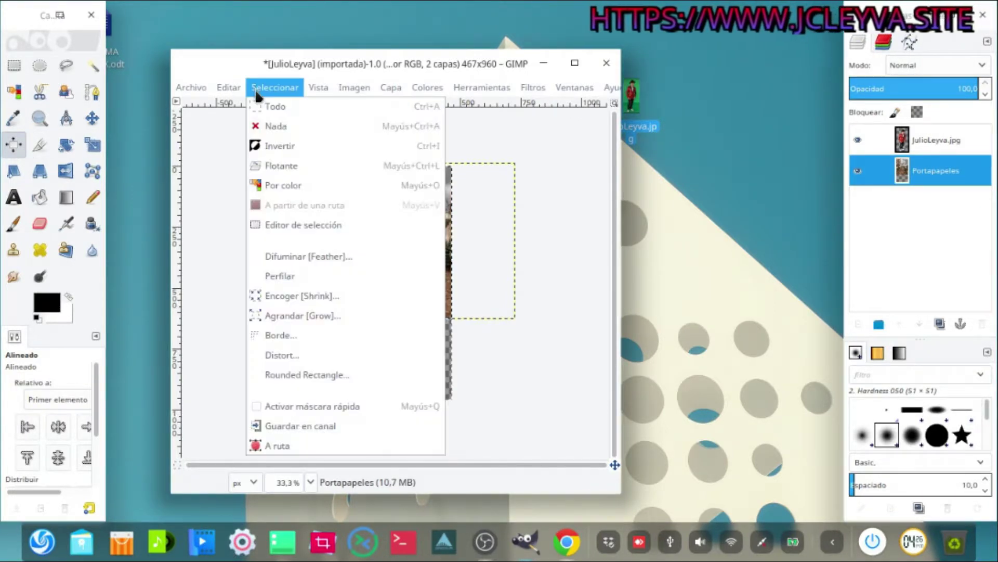
pyautogui.click(320, 126)
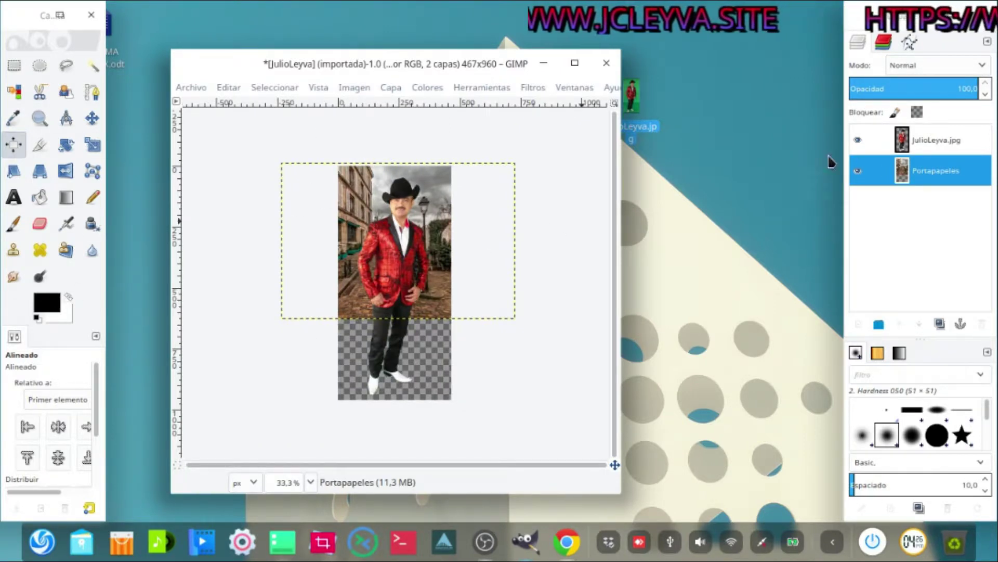
pyautogui.click(936, 140)
pyautogui.click(936, 170)
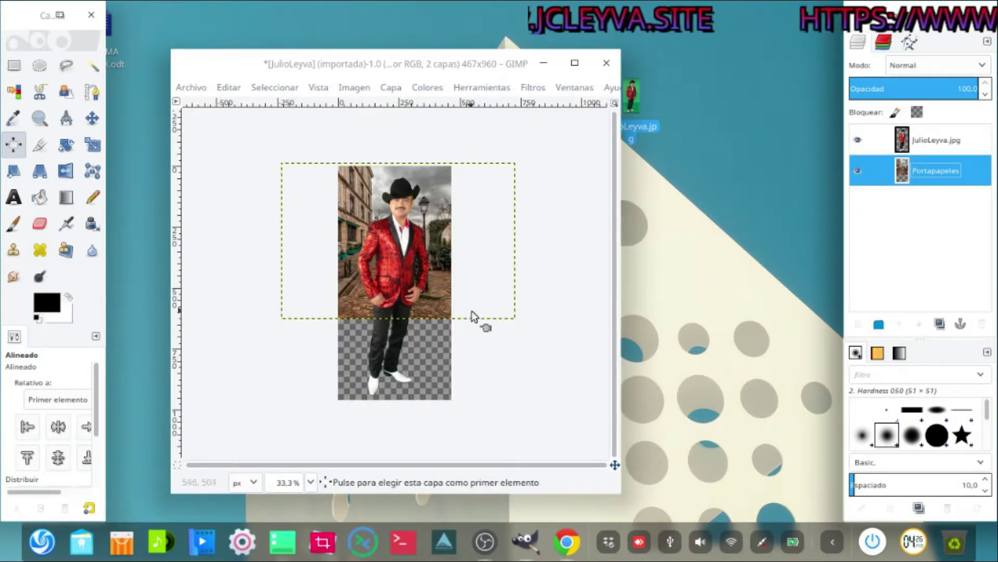
pyautogui.hotkey('shift', 's')
pyautogui.click(483, 318)
# Enlarge the street photo to about 1260x997 and shift it up and to the left.
pyautogui.moveTo(515, 318); pyautogui.dragTo(594, 408)
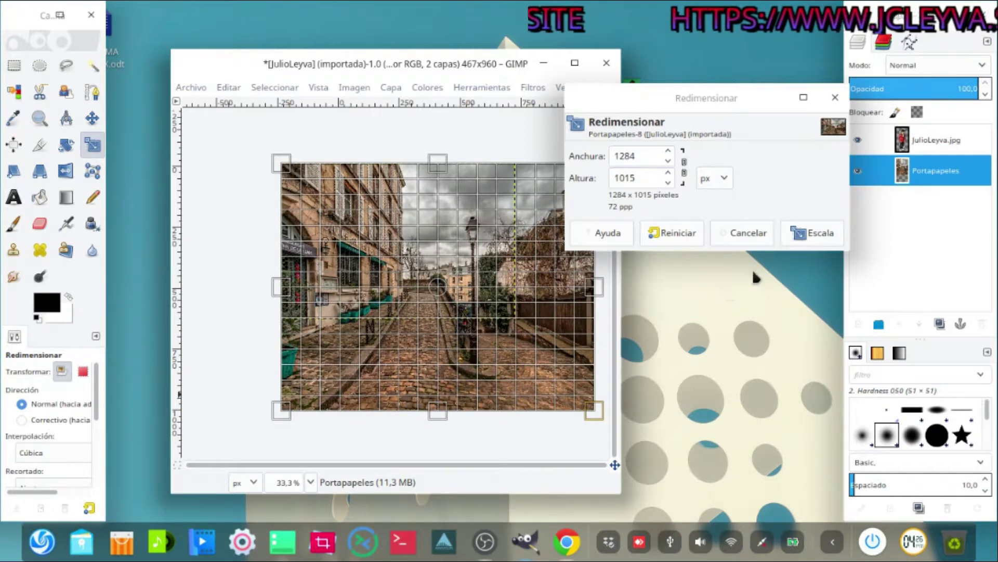
pyautogui.click(799, 235)
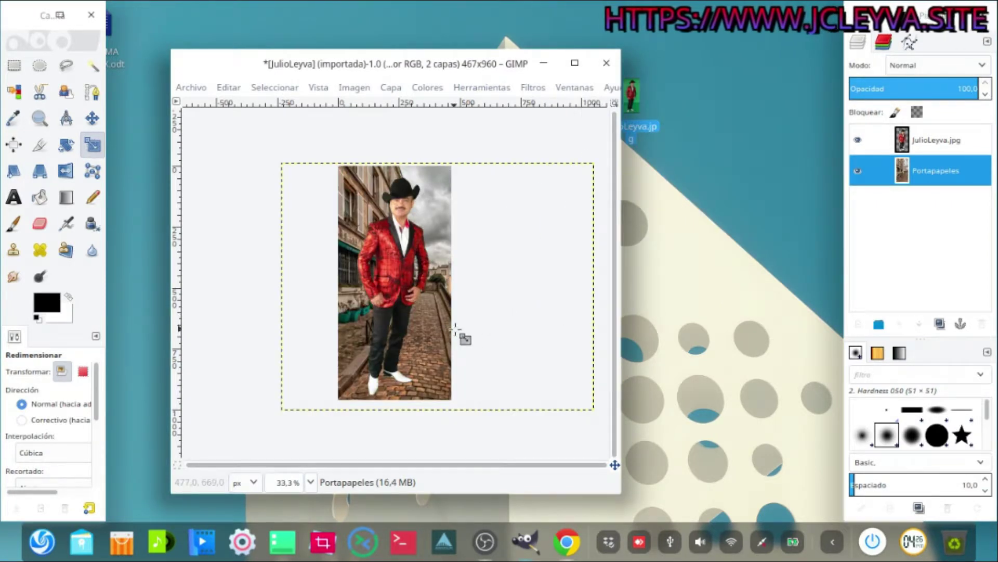
pyautogui.hotkey('ctrl', 'm')
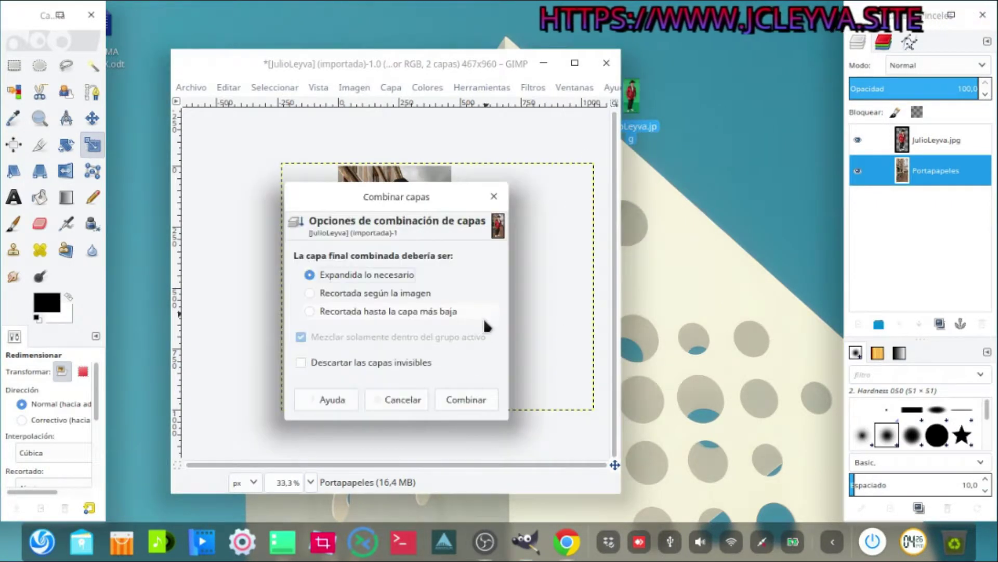
pyautogui.click(416, 407)
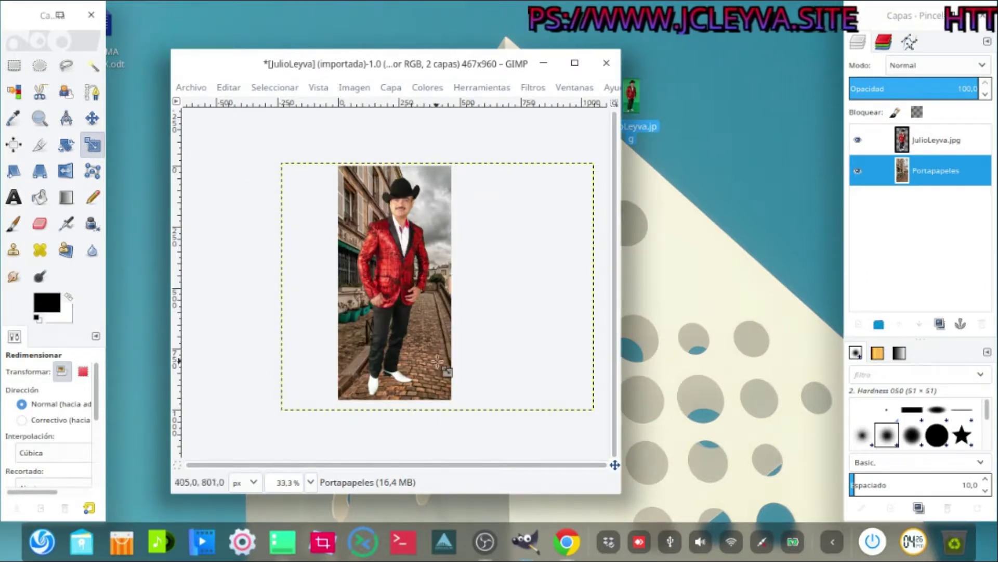
pyautogui.press('m')
pyautogui.moveTo(505, 328); pyautogui.dragTo(482, 318)
# Resize the street photo to 1176x979, merge the visible layers, and shift the result down-right.
pyautogui.hotkey('shift', 's')
pyautogui.moveTo(571, 410)
pyautogui.mouseDown()
pyautogui.moveTo(522, 375)
pyautogui.moveTo(541, 404)
pyautogui.mouseUp()
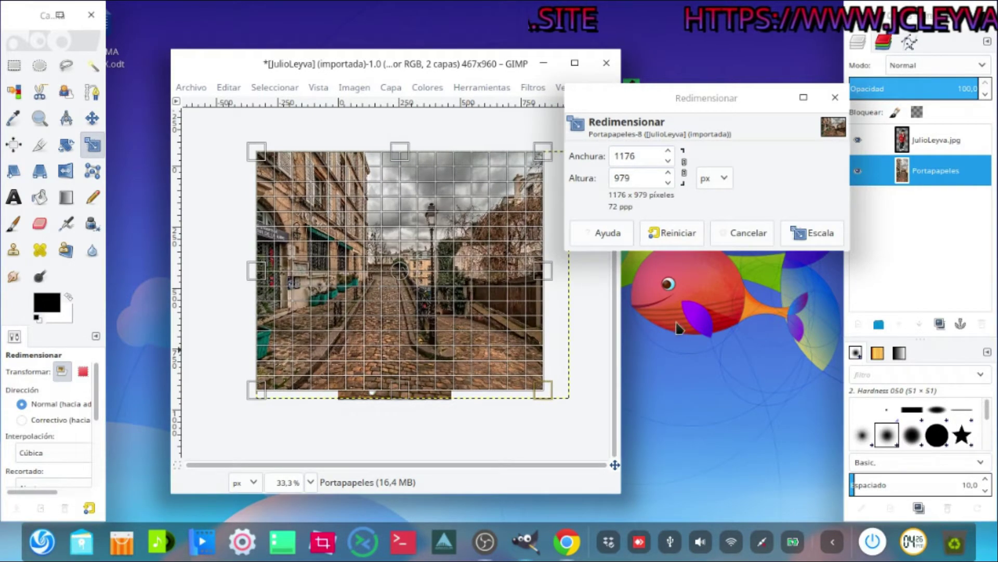
pyautogui.click(812, 232)
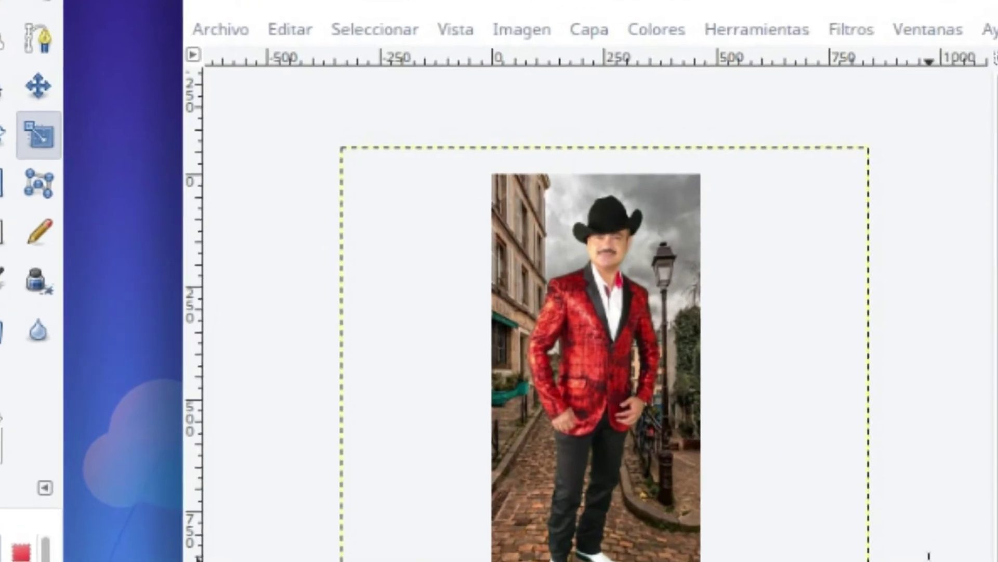
pyautogui.hotkey('ctrl', 'm')
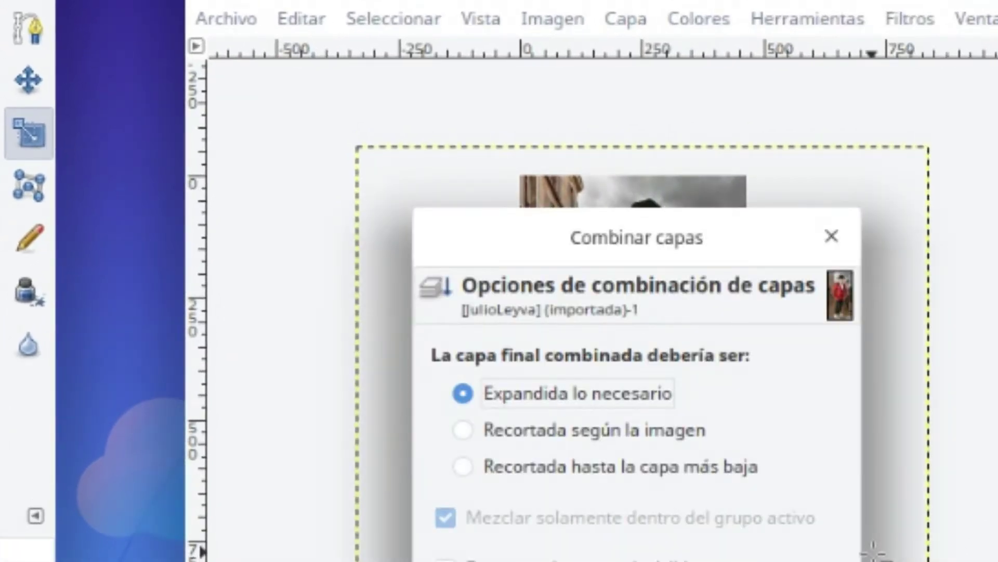
pyautogui.press('Return')
pyautogui.press('m')
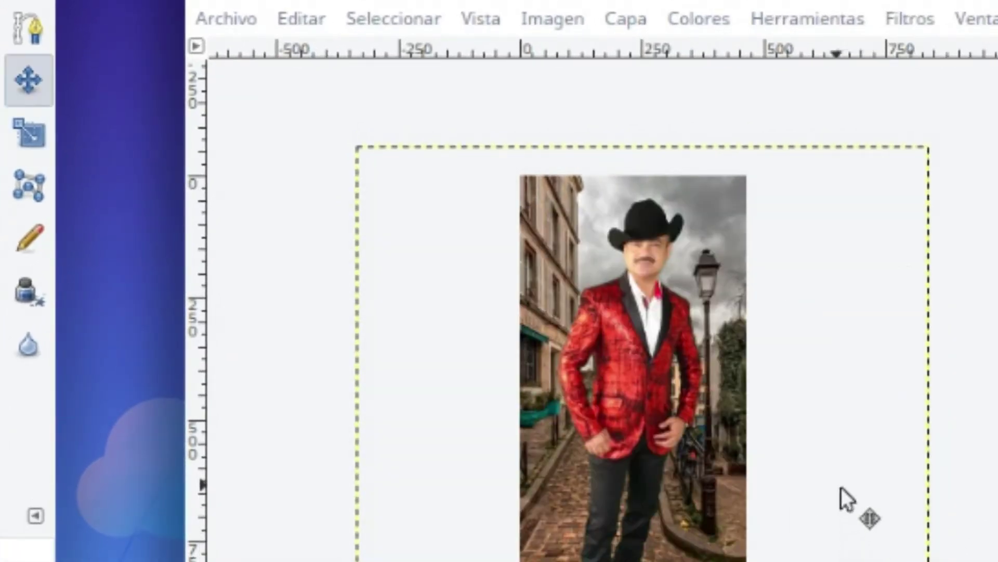
pyautogui.moveTo(837, 487); pyautogui.dragTo(844, 508)
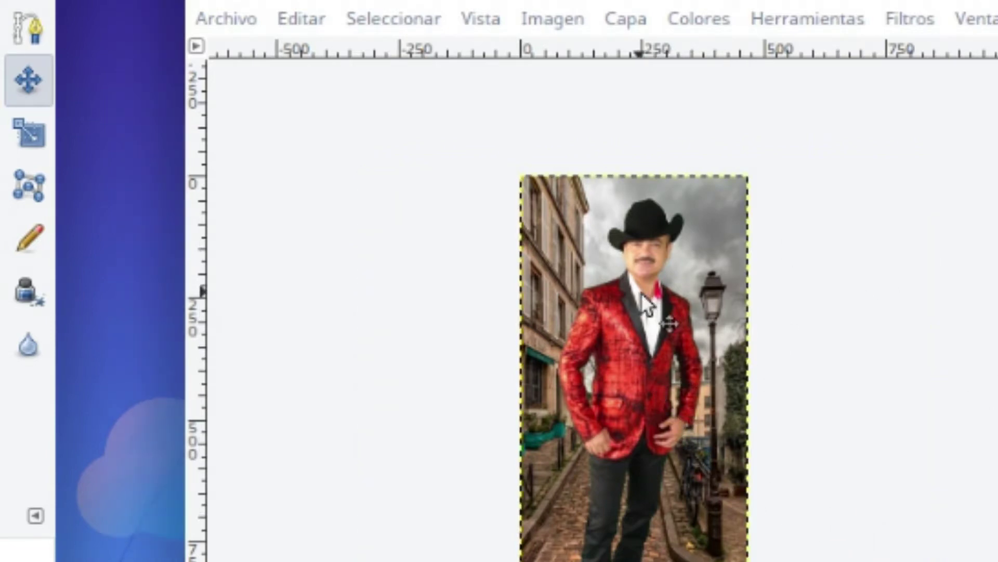
pyautogui.hotkey('shift', 's')
# Shrink the layer to 371x759 from its top-right corner and nudge it slightly right.
pyautogui.click(663, 293)
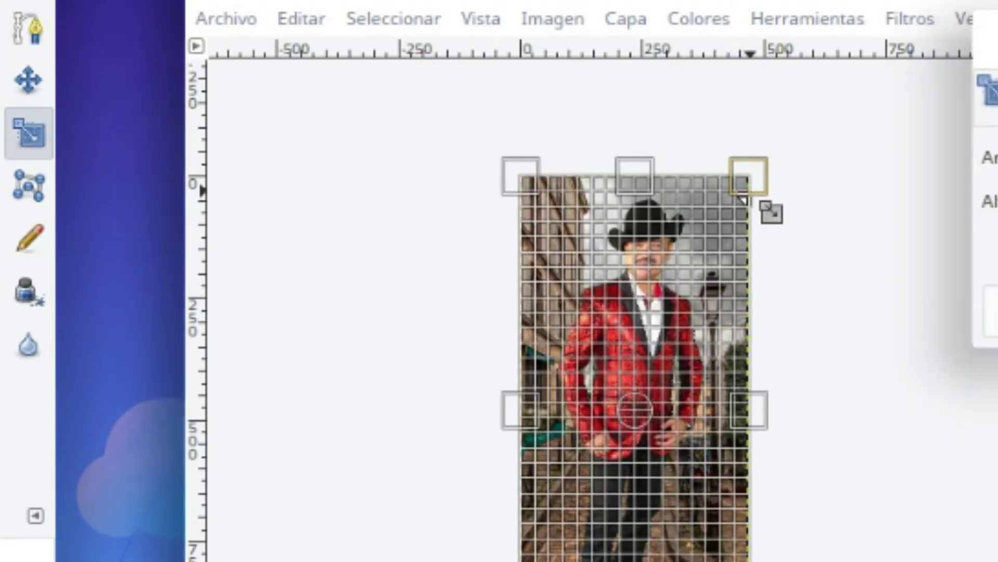
pyautogui.moveTo(739, 210); pyautogui.dragTo(697, 295)
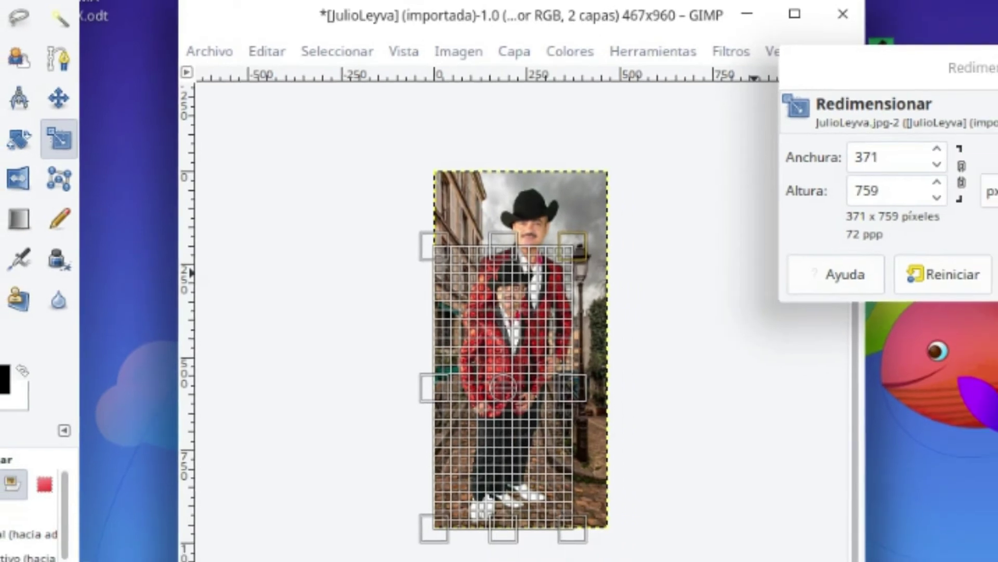
pyautogui.press('Return')
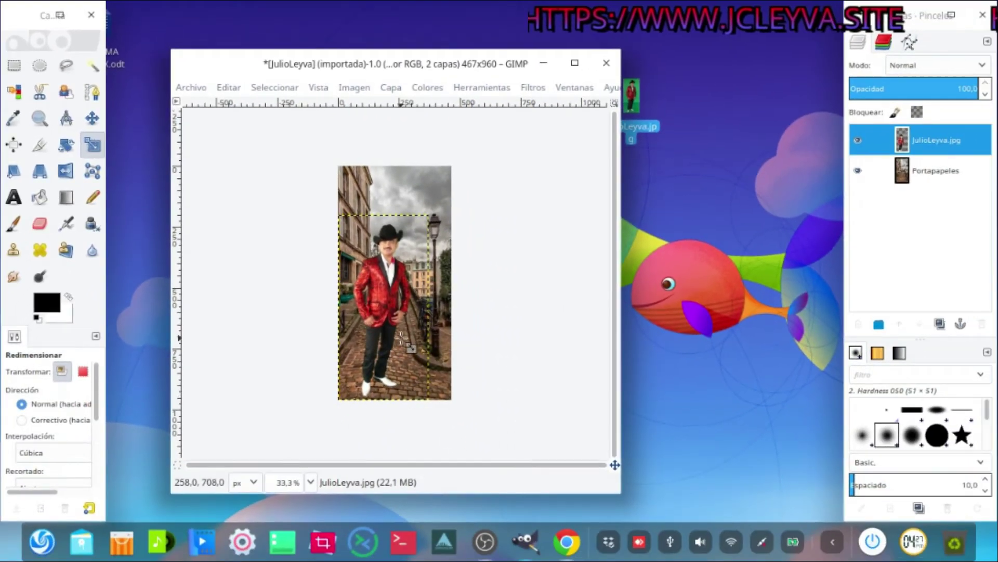
pyautogui.press('m')
pyautogui.moveTo(388, 294); pyautogui.dragTo(395, 299)
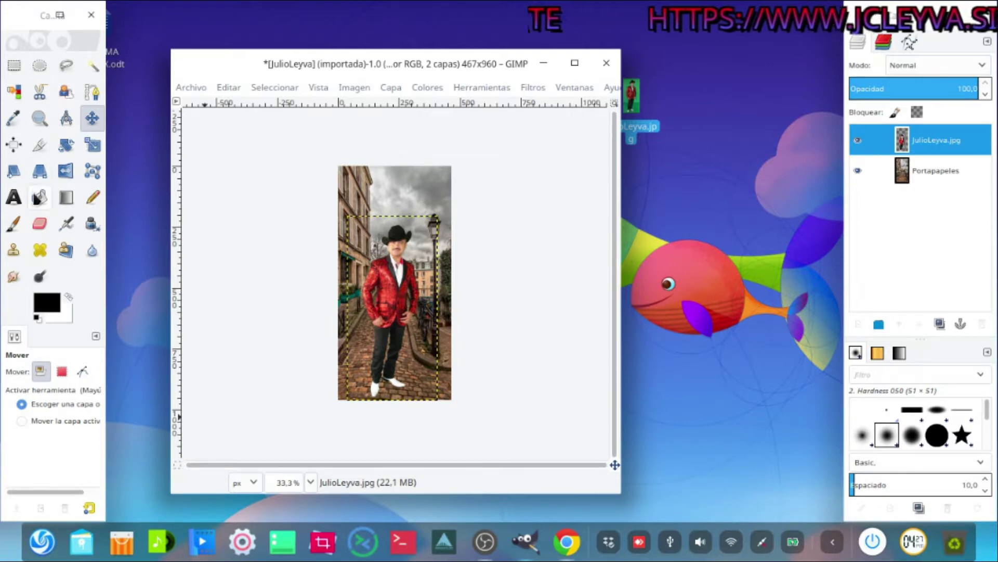
# Set the foreground colour to dark grey 777272.
pyautogui.rightClick(902, 269)
pyautogui.click(971, 232)
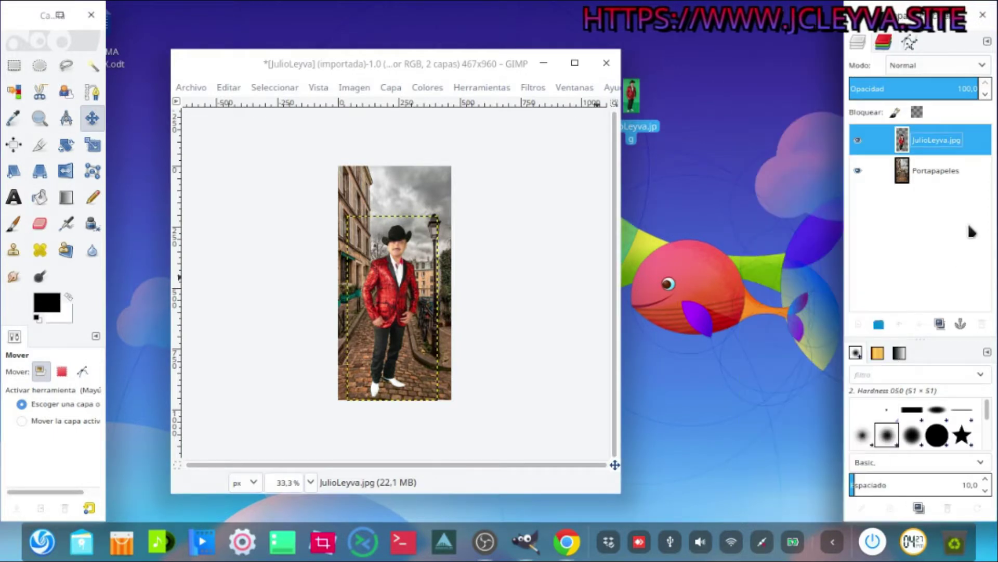
pyautogui.click(46, 307)
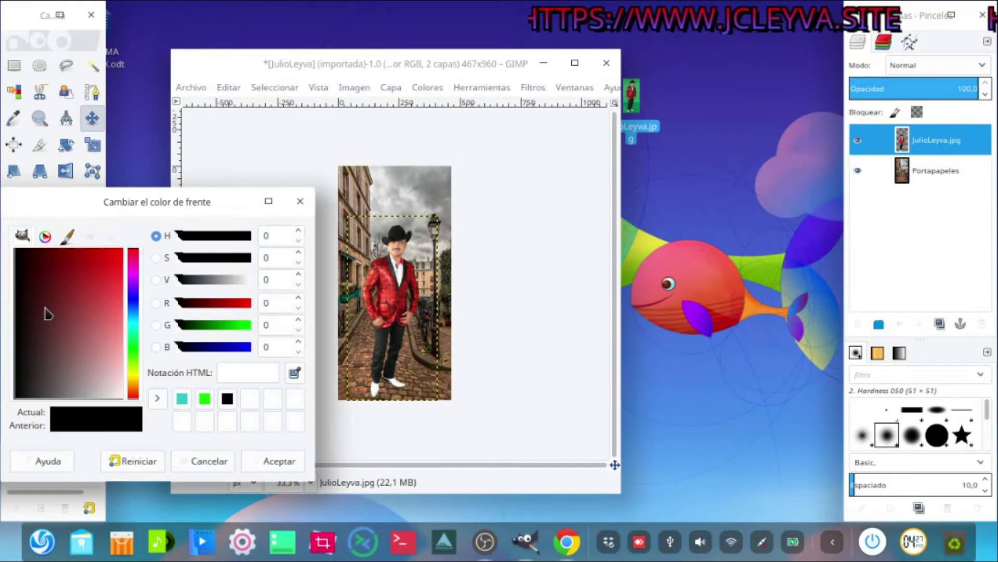
pyautogui.moveTo(66, 322)
pyautogui.mouseDown()
pyautogui.moveTo(85, 376)
pyautogui.moveTo(64, 395)
pyautogui.mouseUp()
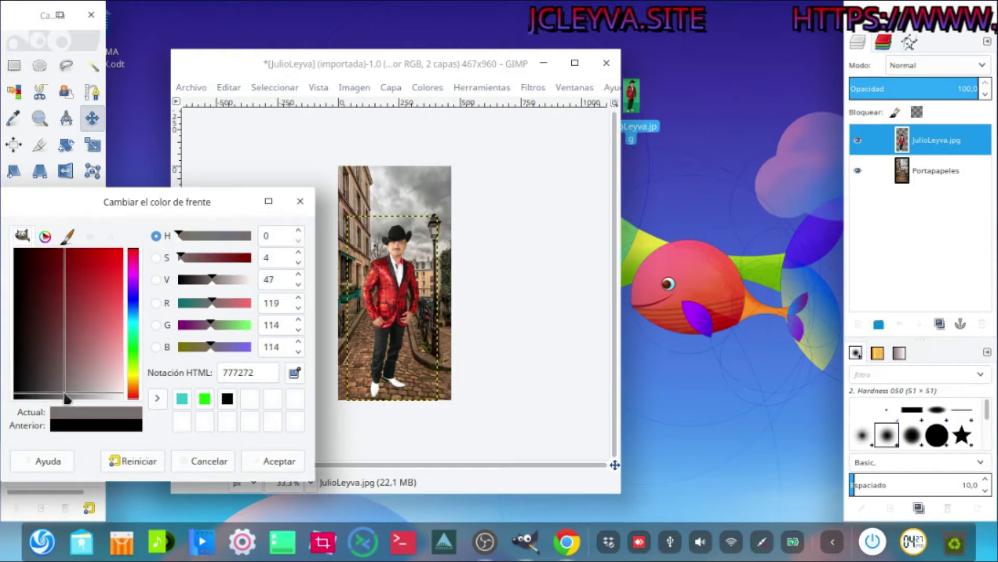
pyautogui.click(274, 461)
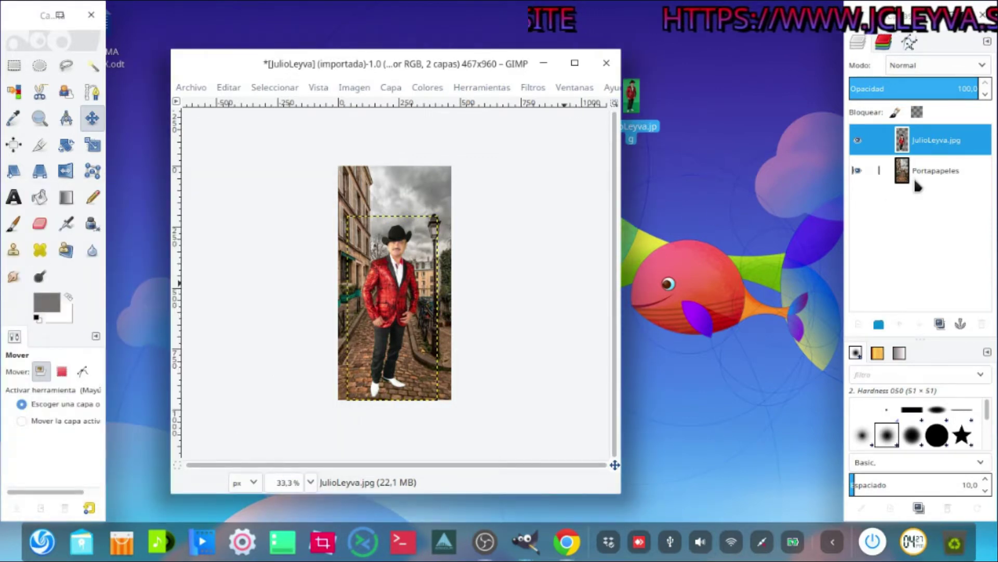
pyautogui.rightClick(881, 335)
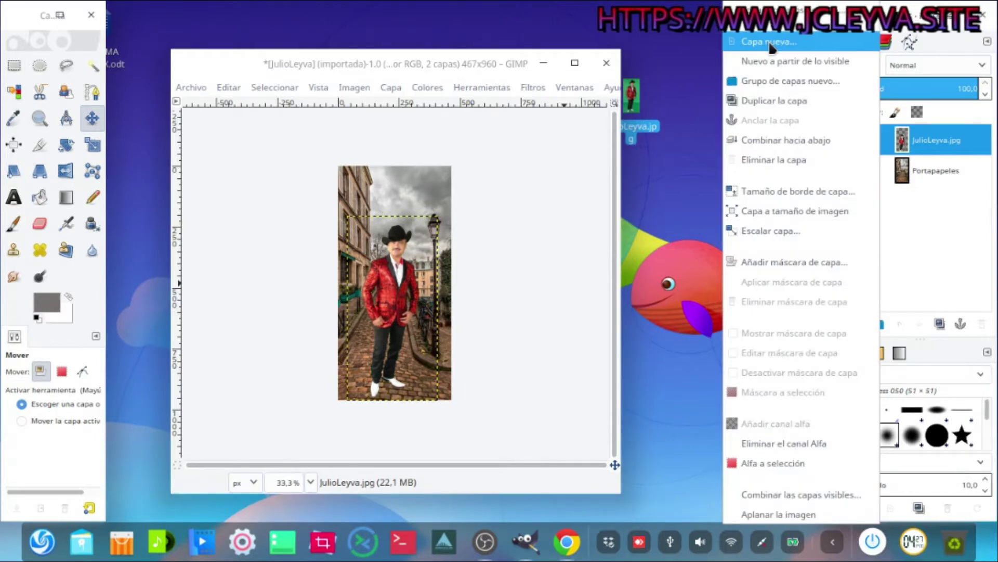
# Discard a transparent new layer and add Capa filled with the background colour instead.
pyautogui.click(801, 54)
pyautogui.click(864, 266)
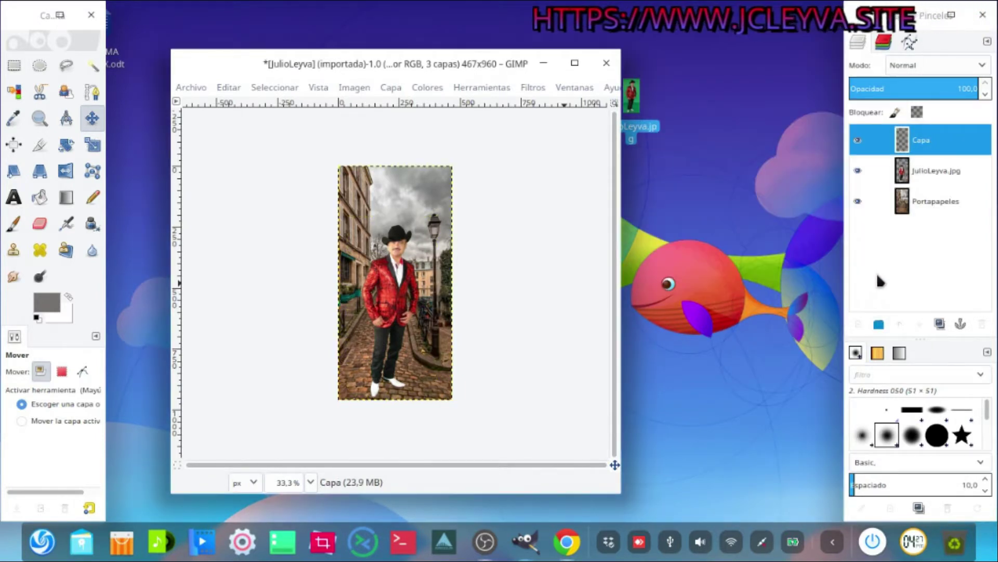
pyautogui.rightClick(910, 148)
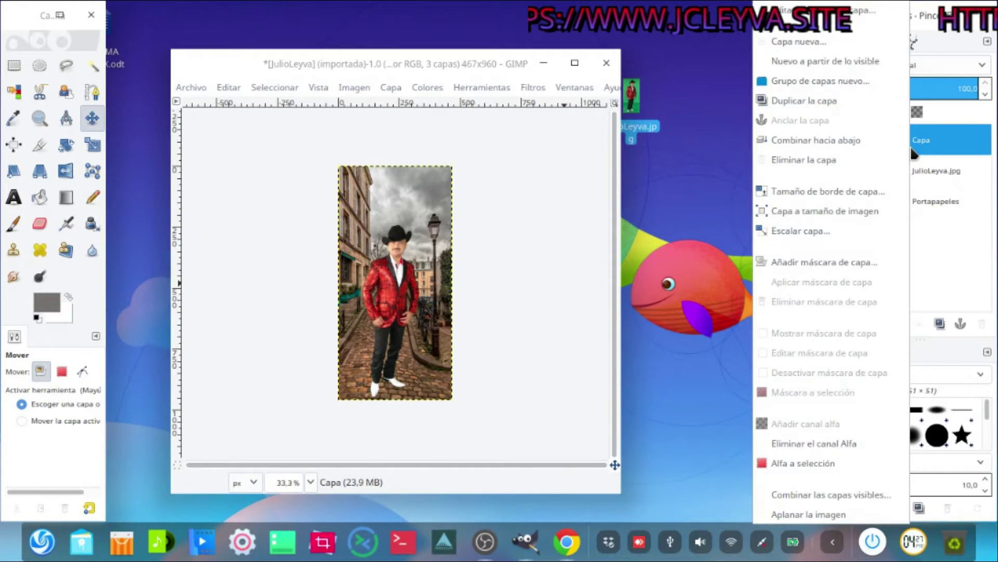
pyautogui.click(832, 180)
pyautogui.rightClick(904, 253)
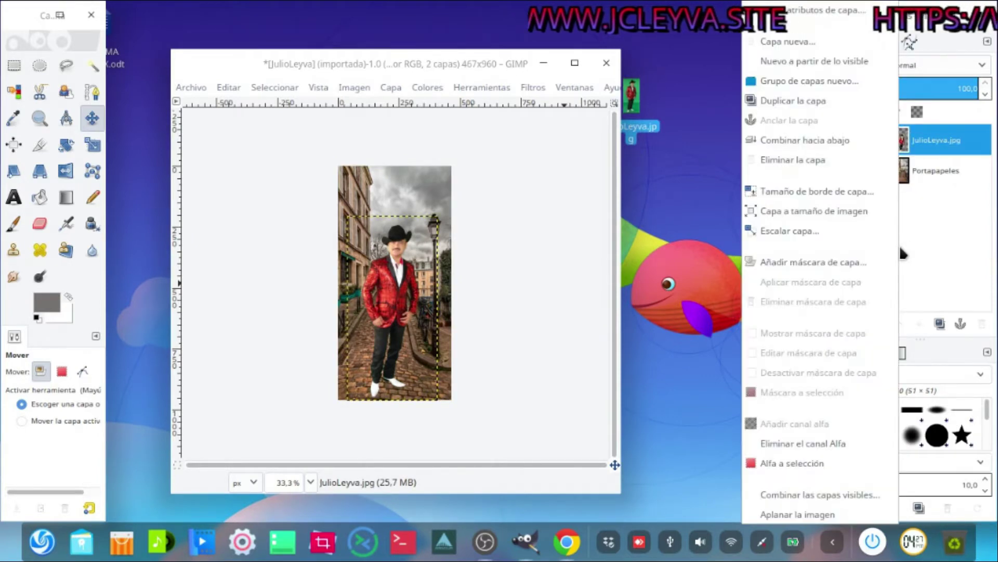
pyautogui.click(806, 57)
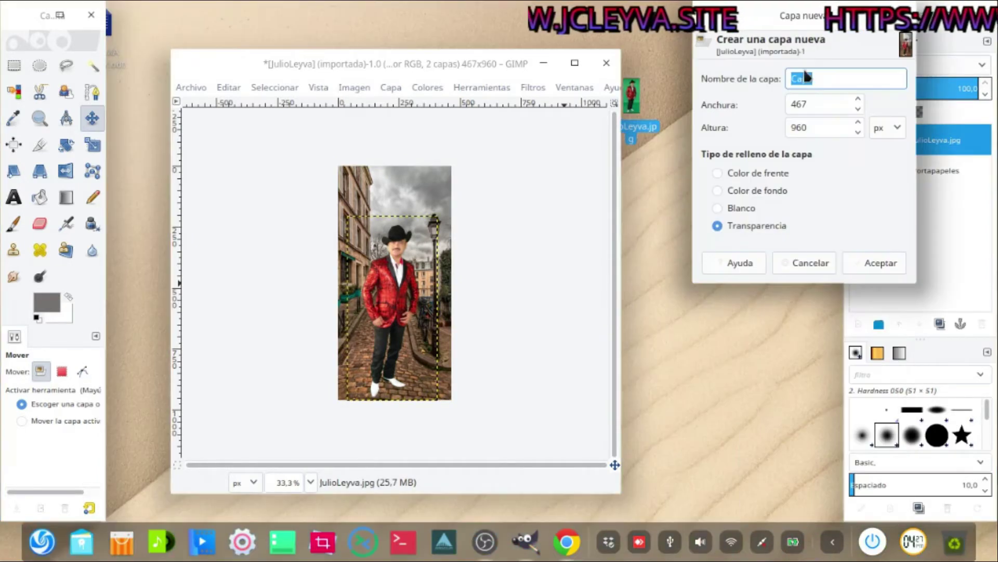
pyautogui.click(774, 193)
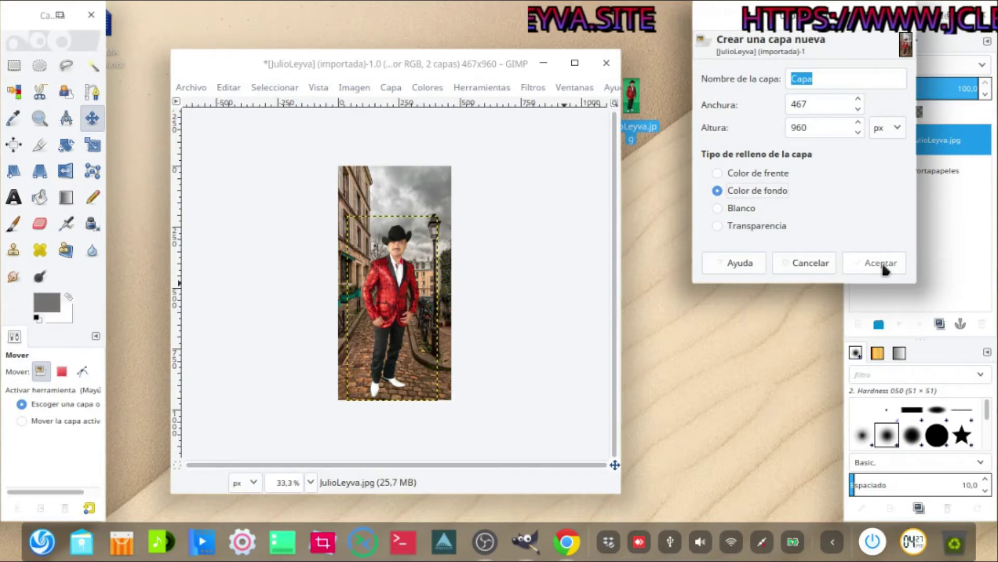
pyautogui.click(883, 264)
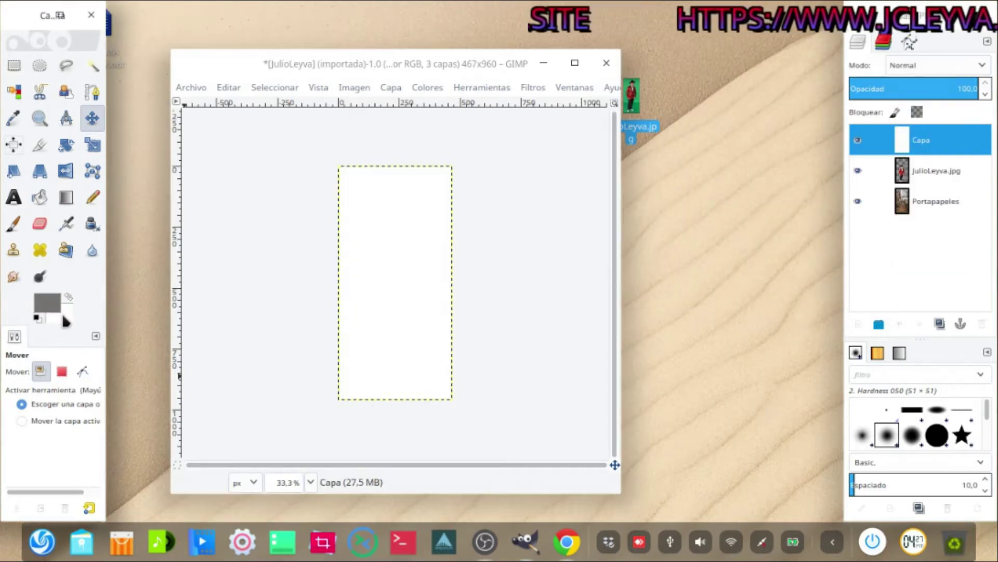
# Set the background colour to grey 8a8888 and replace the white Capa with a grey-filled one.
pyautogui.click(62, 313)
pyautogui.moveTo(63, 335); pyautogui.dragTo(72, 397)
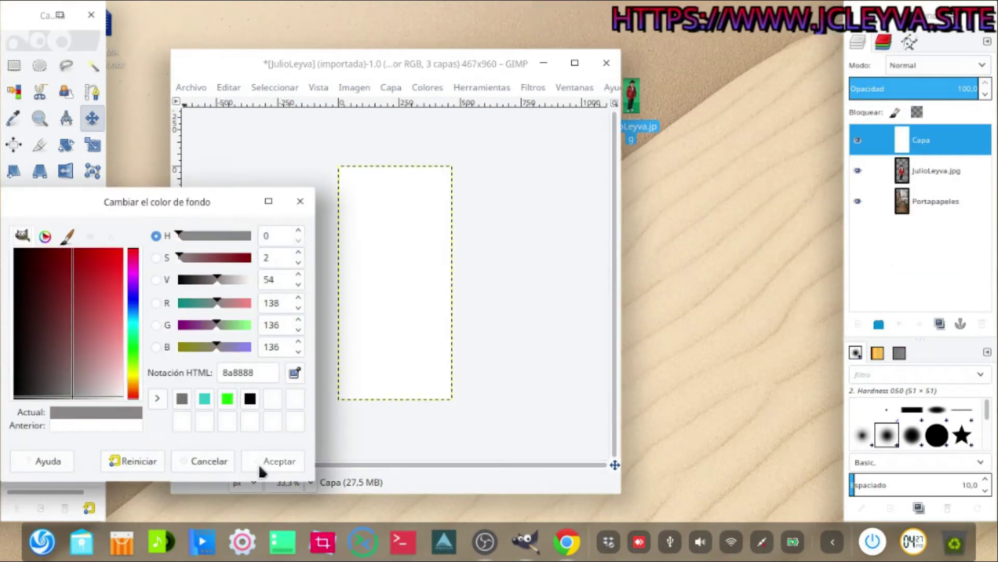
pyautogui.click(264, 464)
pyautogui.rightClick(944, 146)
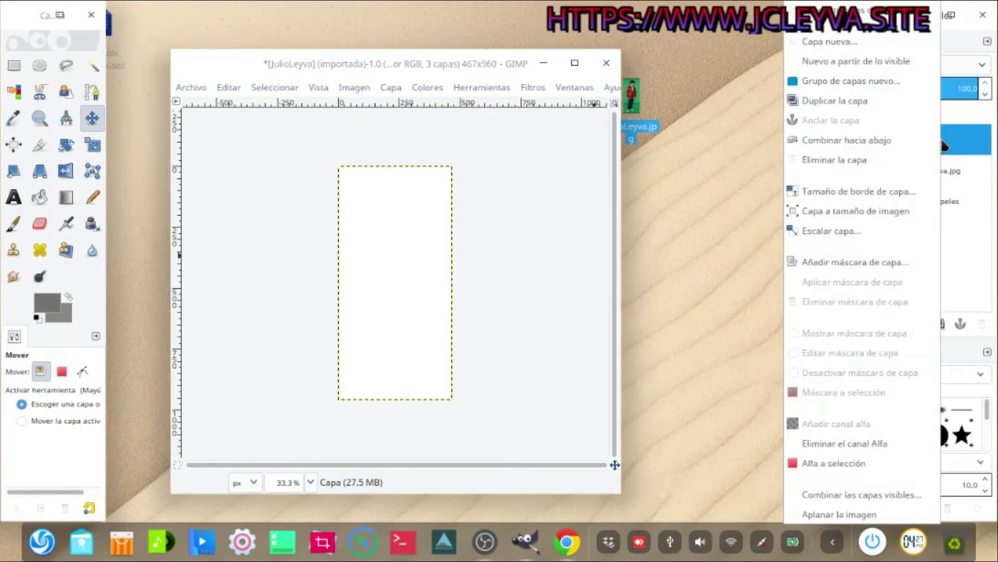
pyautogui.click(816, 463)
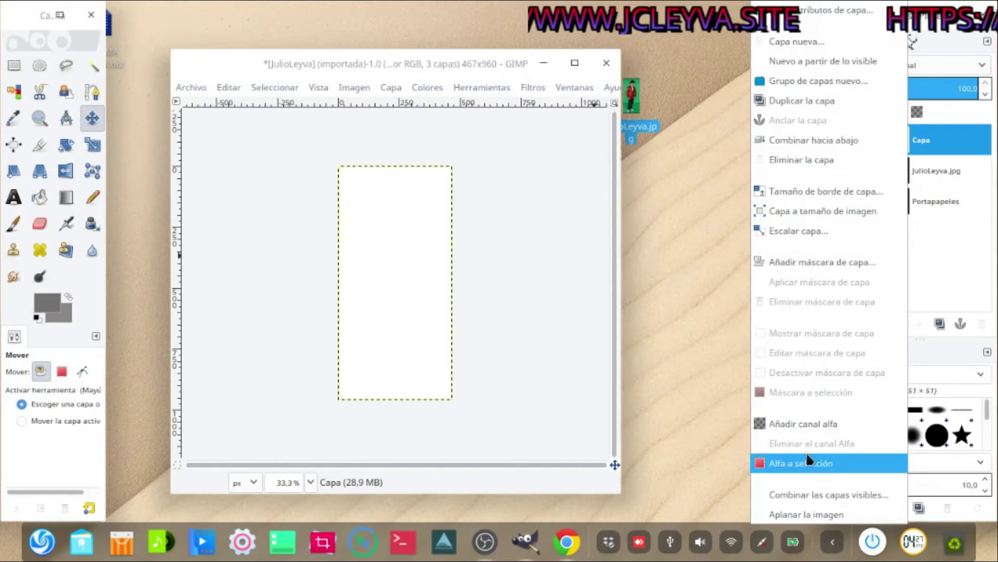
pyautogui.click(803, 159)
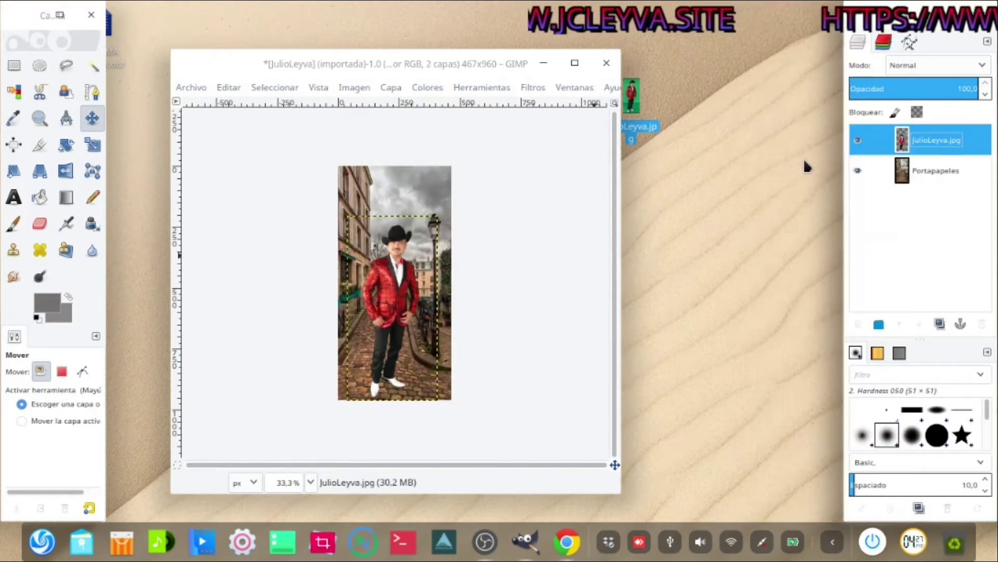
pyautogui.rightClick(936, 140)
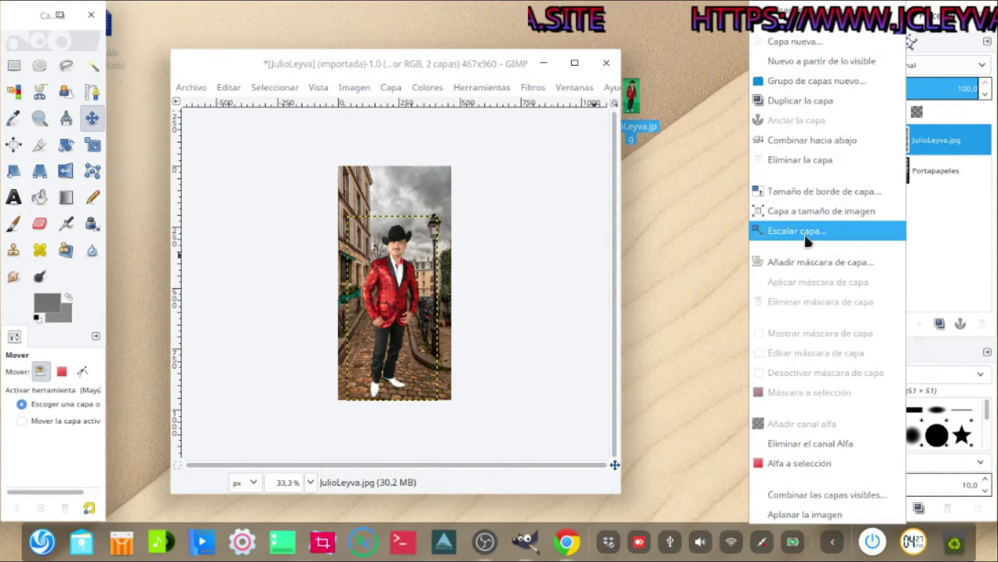
pyautogui.click(795, 42)
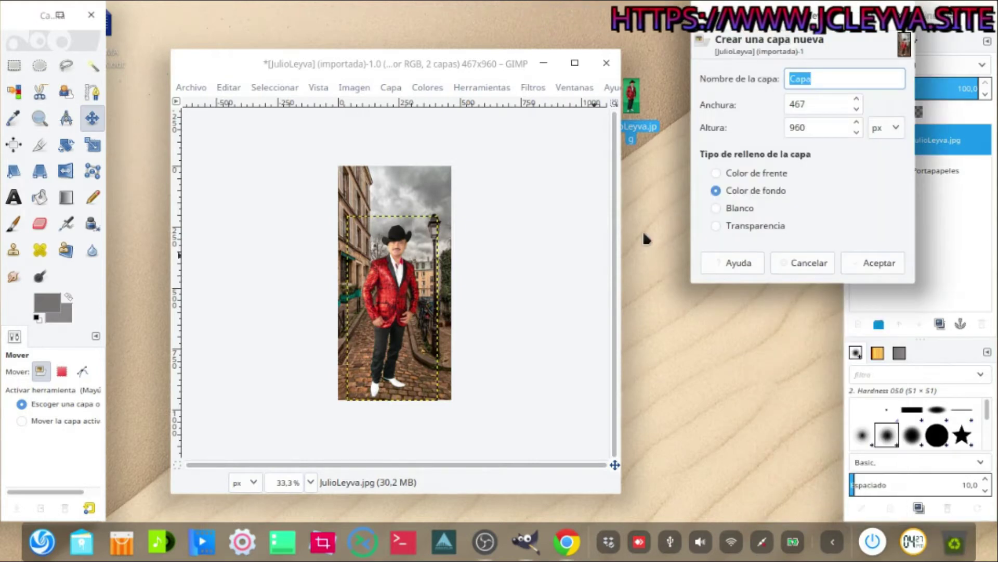
pyautogui.click(864, 262)
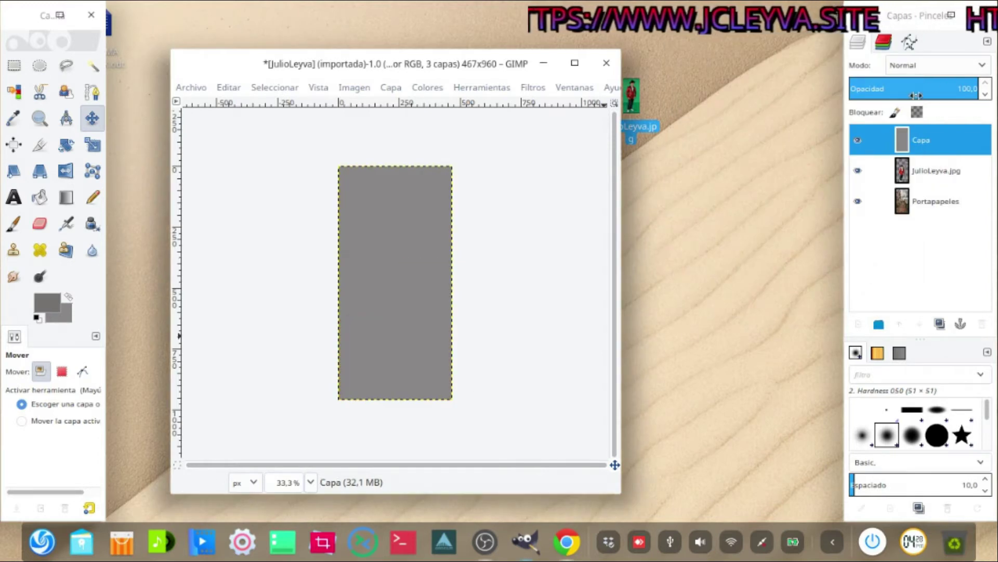
pyautogui.click(950, 72)
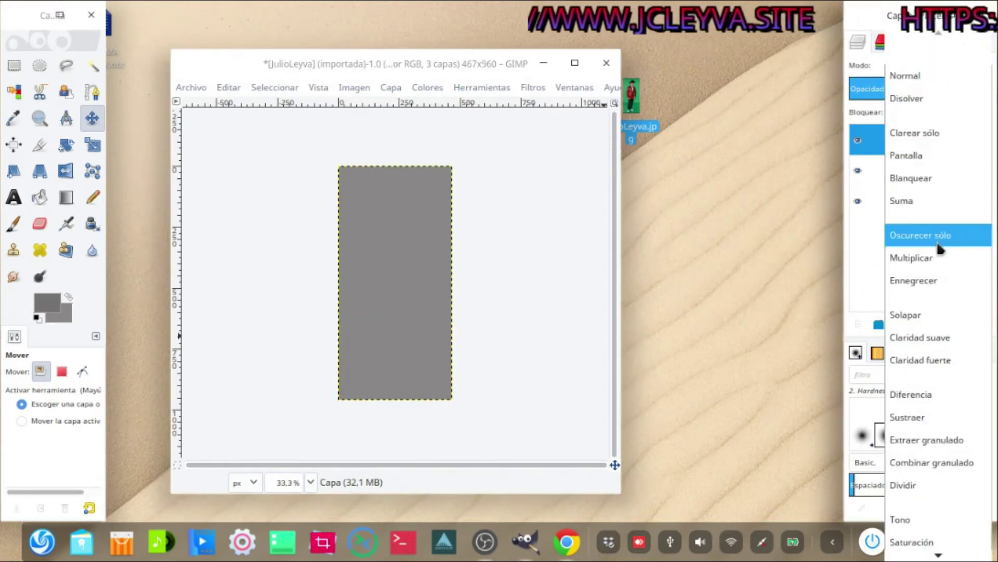
# Set the grey Capa layer to Claridad suave, toggle its visibility to compare, and move the image window.
pyautogui.click(945, 339)
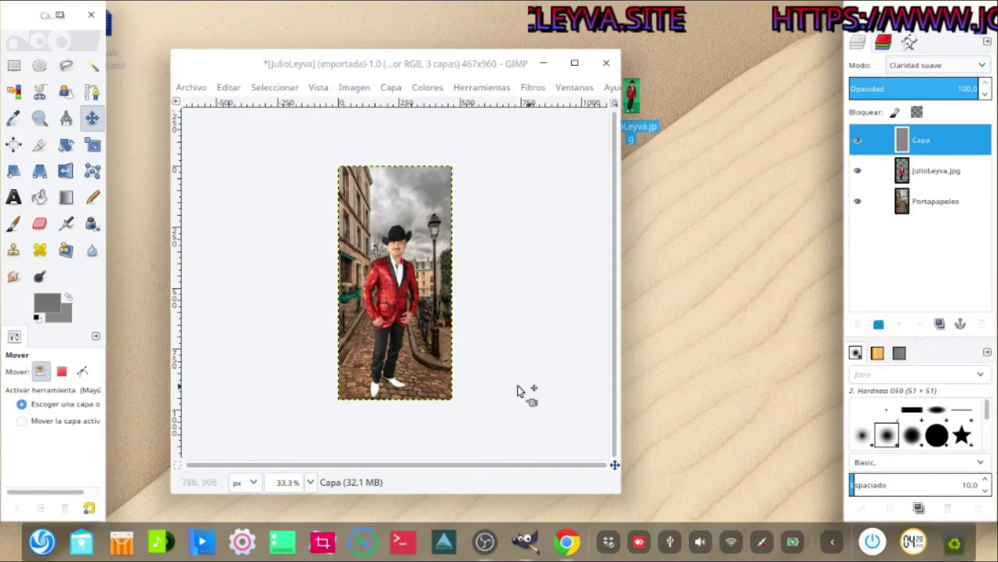
pyautogui.click(859, 143)
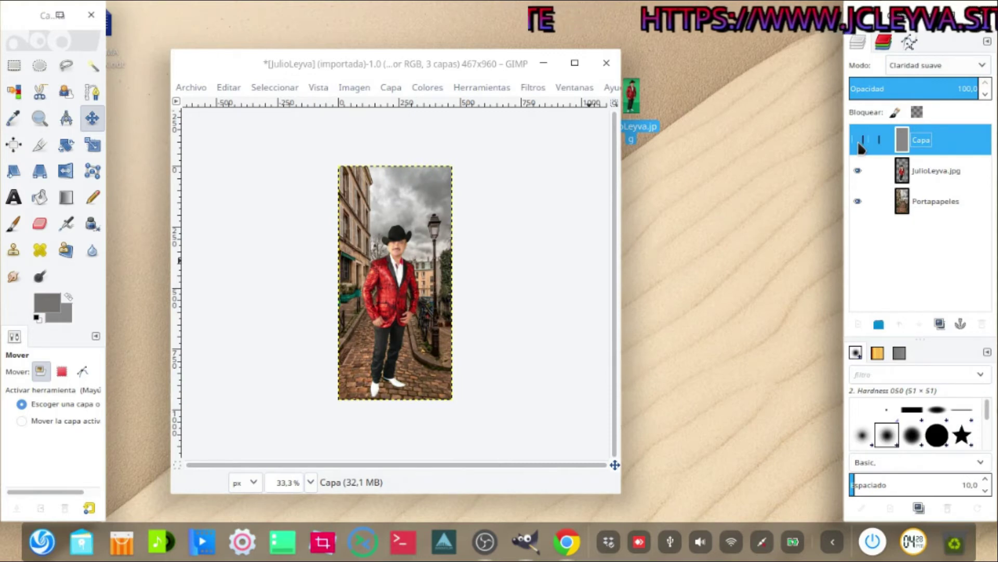
pyautogui.click(859, 144)
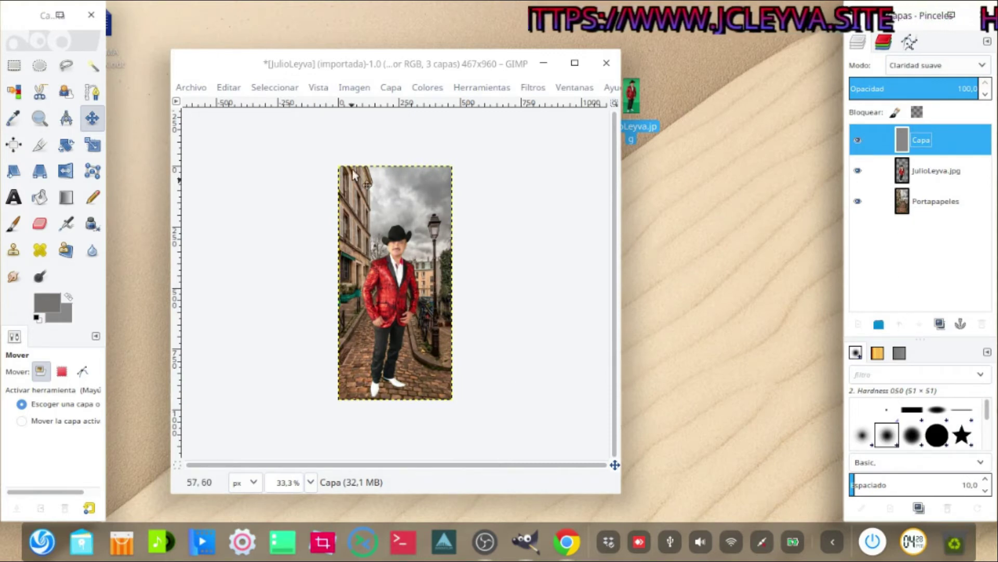
pyautogui.moveTo(404, 64); pyautogui.dragTo(441, 32)
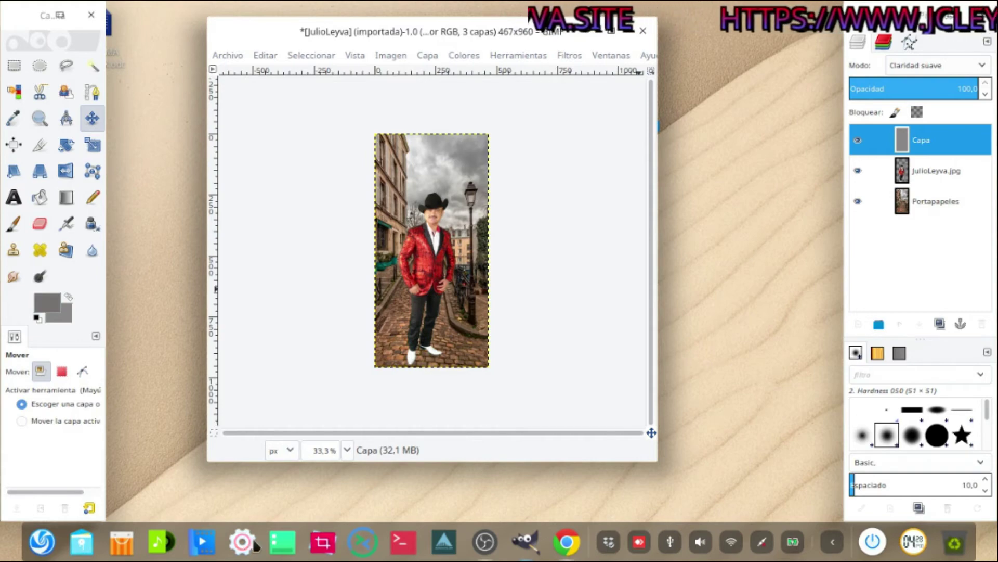
# Bring the OBS Studio window to the front to stop the recording.
pyautogui.click(493, 552)
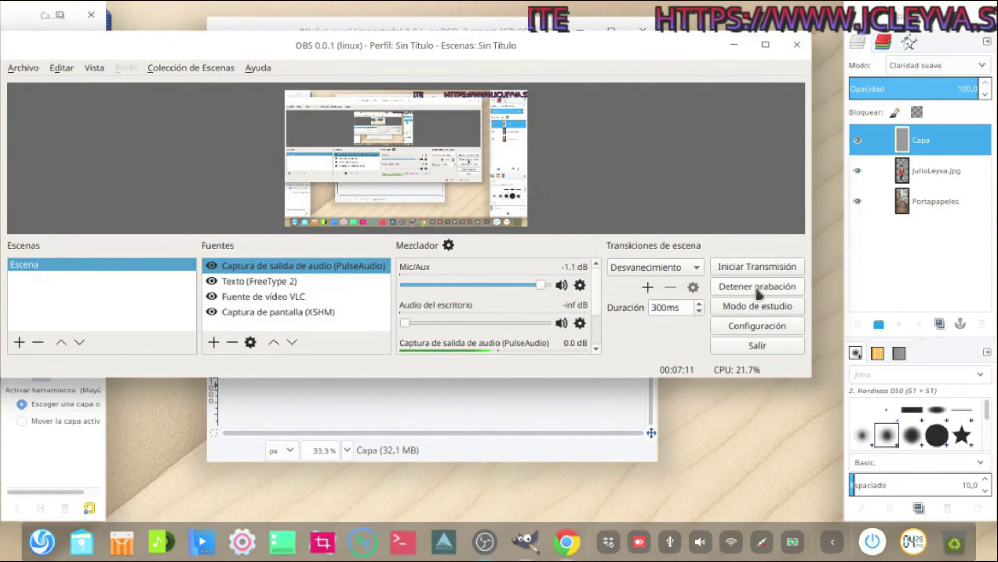